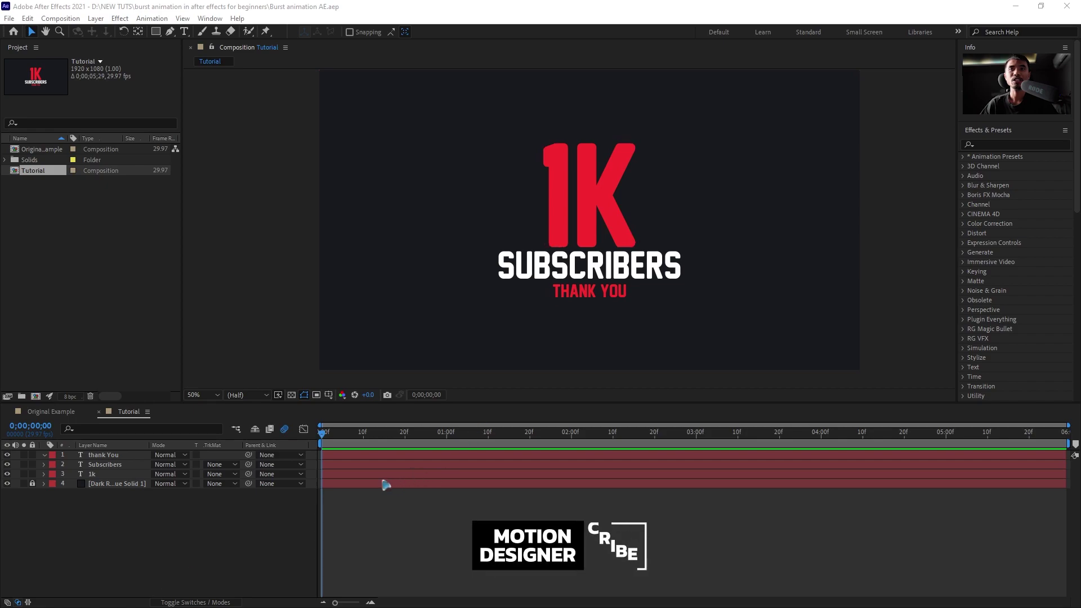
- Show the title/action safe guides and draw a vertical Pen line rising from inside the 1K
left_click(328, 395)
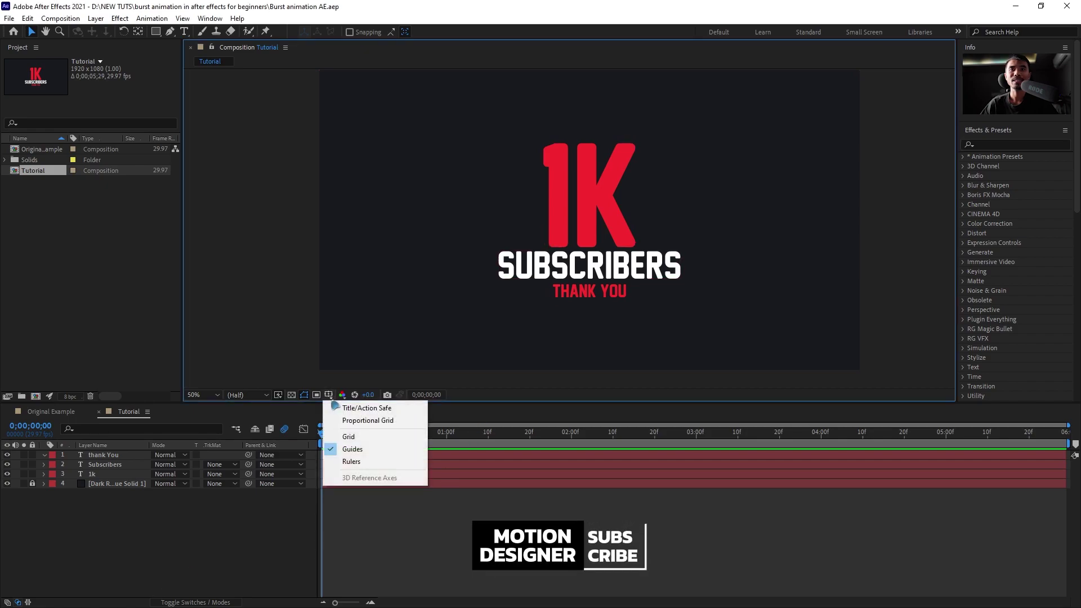
left_click(400, 412)
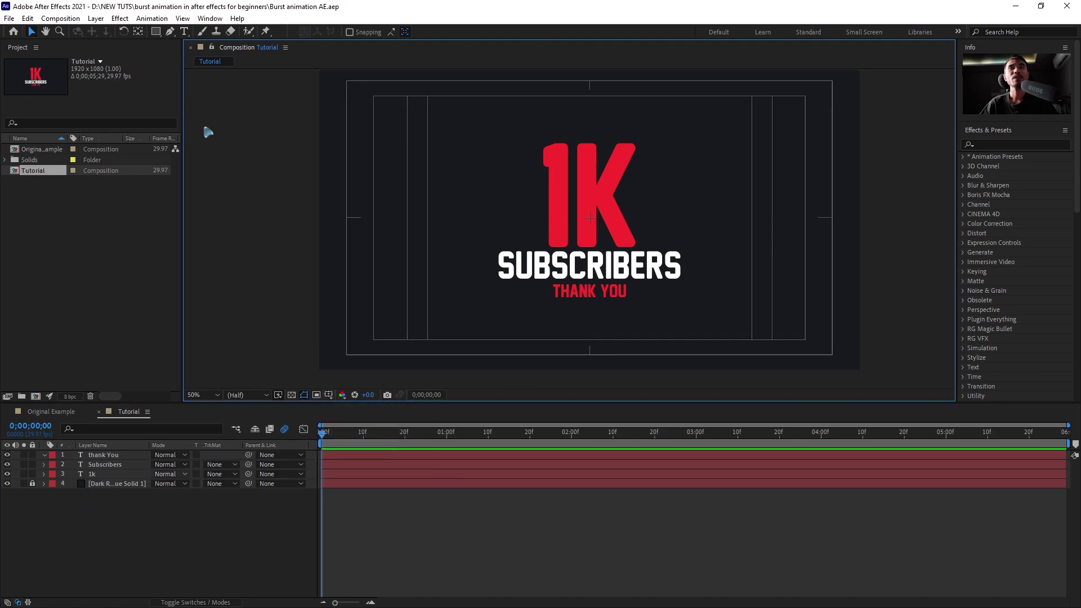
left_click(172, 35)
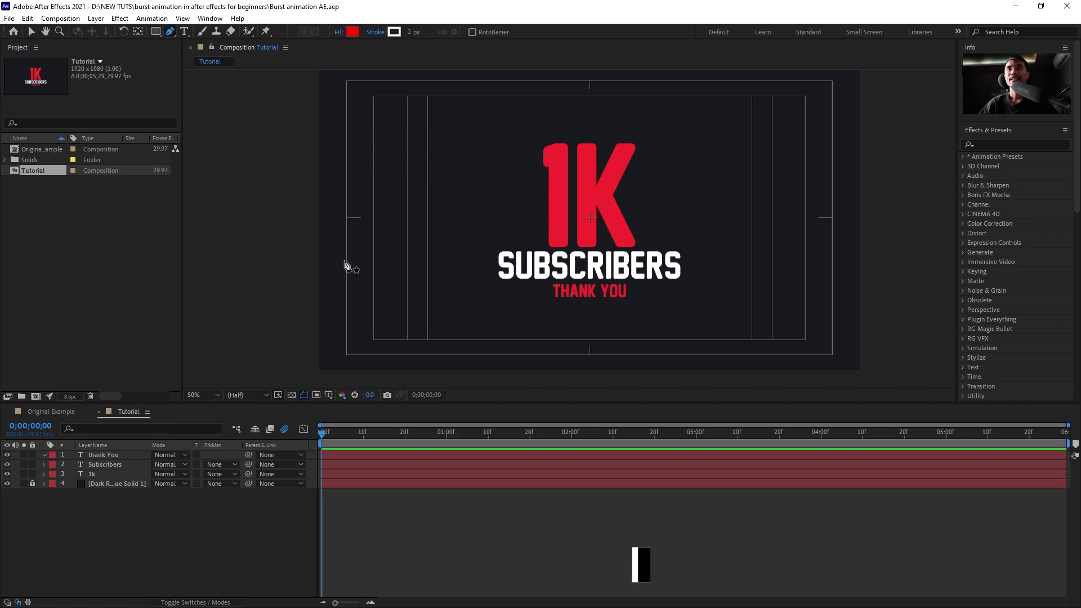
scroll(620, 200, "up", 2)
left_click_drag(611, 203, 683, 304)
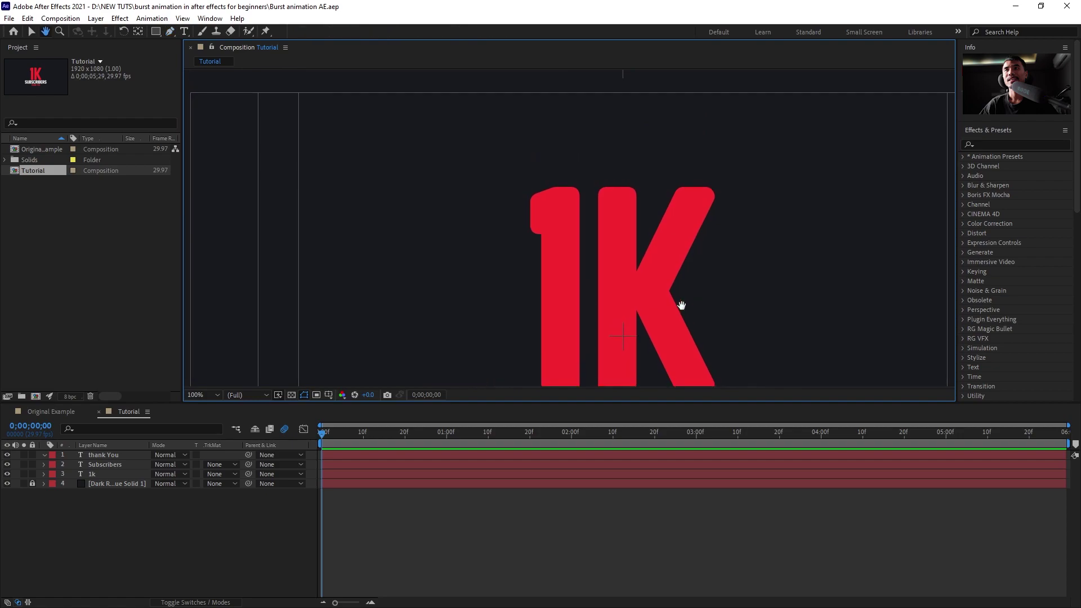
left_click(623, 336)
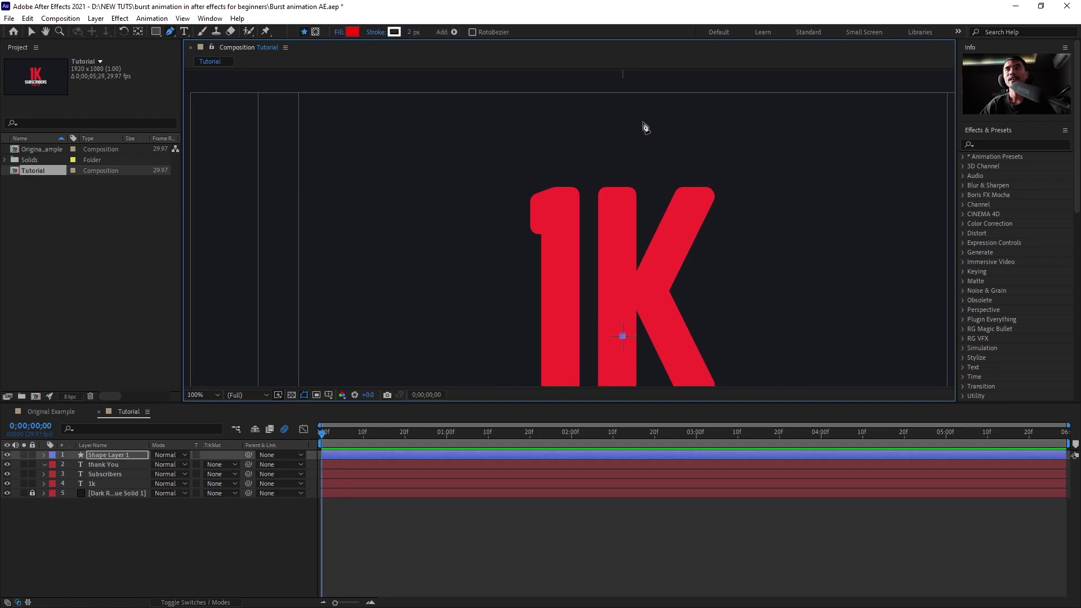
left_click(622, 80)
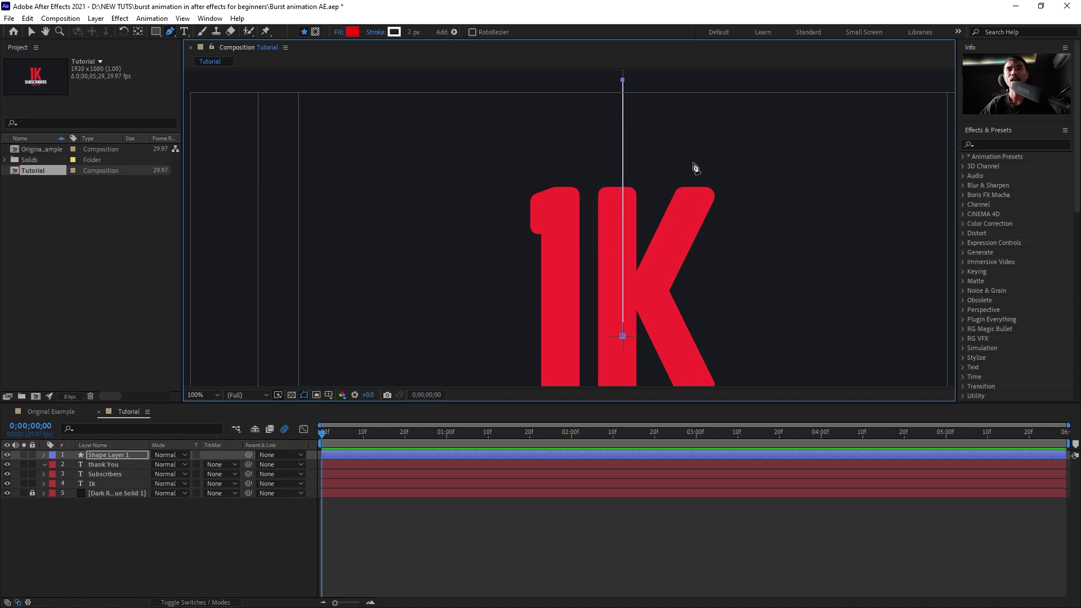
- Give the line no fill and a 30 px stroke
left_click(340, 33)
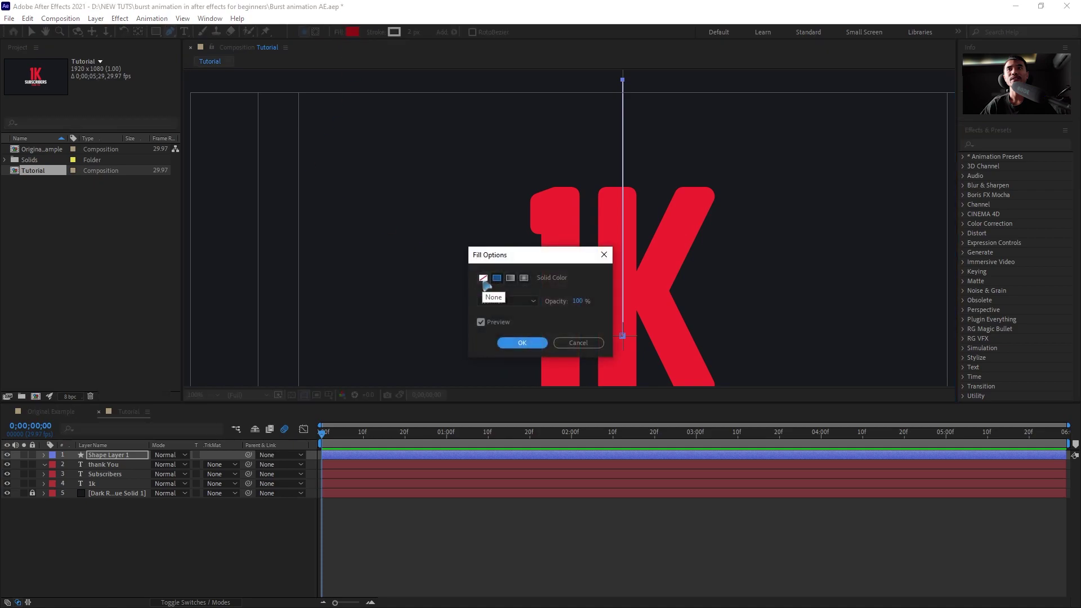
left_click(483, 277)
left_click(522, 342)
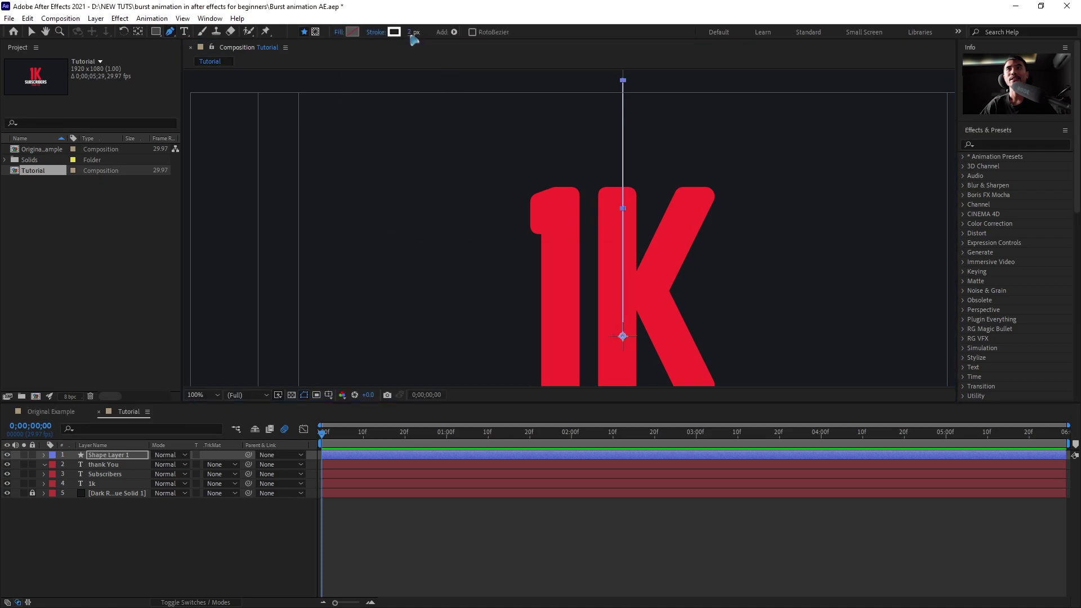
left_click_drag(410, 32, 429, 35)
left_click(417, 32)
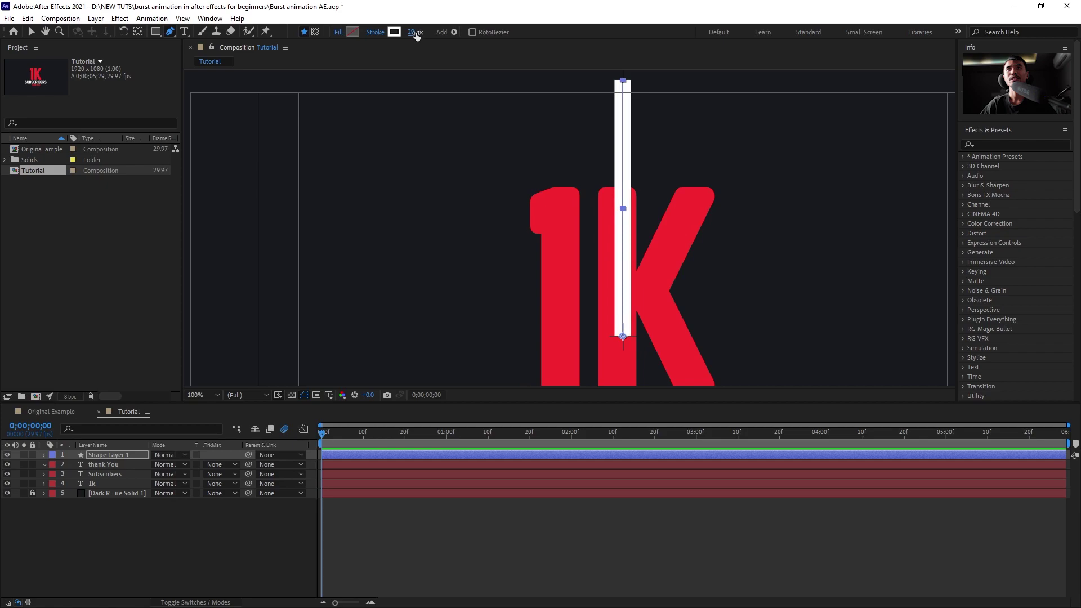
type("30")
key("Return")
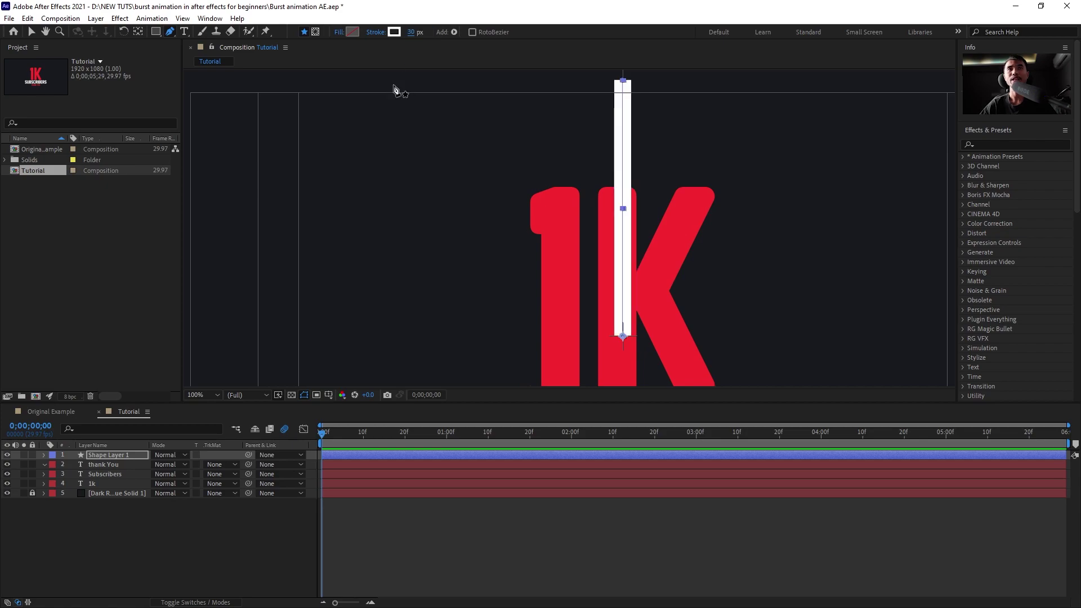
left_click(31, 31)
- Solo Shape Layer 1 and rename it 'Burst'
key("comma")
key("comma")
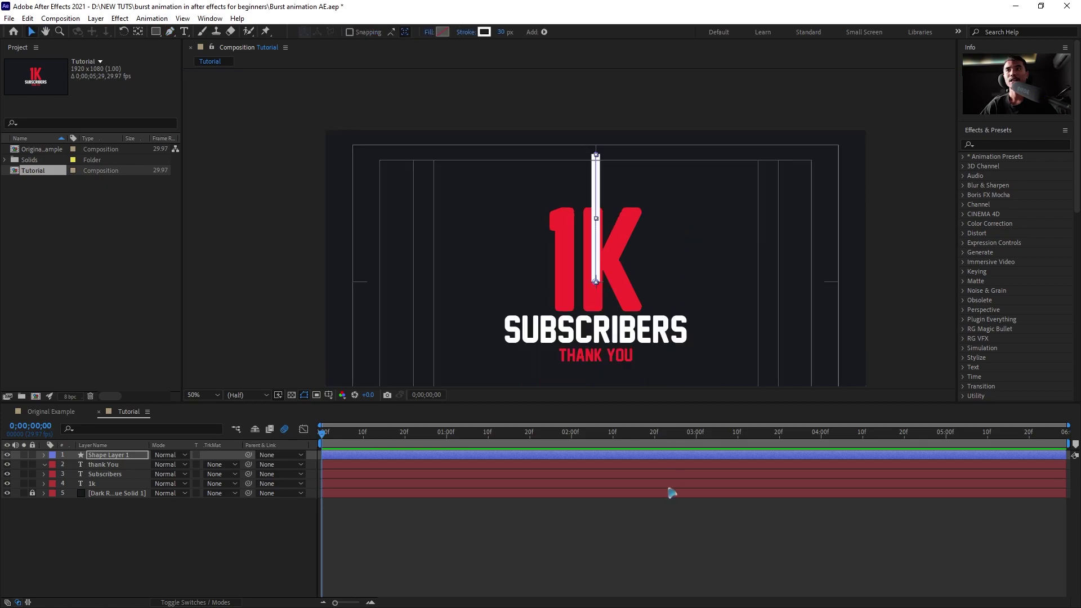
left_click(601, 549)
left_click(124, 455)
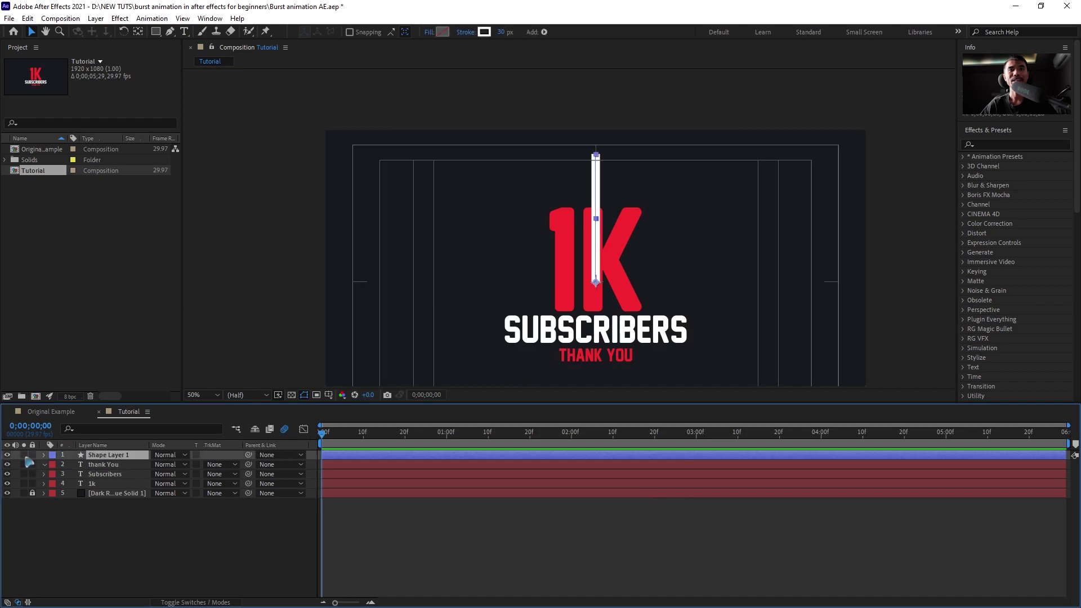
left_click(23, 455)
left_click(123, 524)
left_click(115, 455)
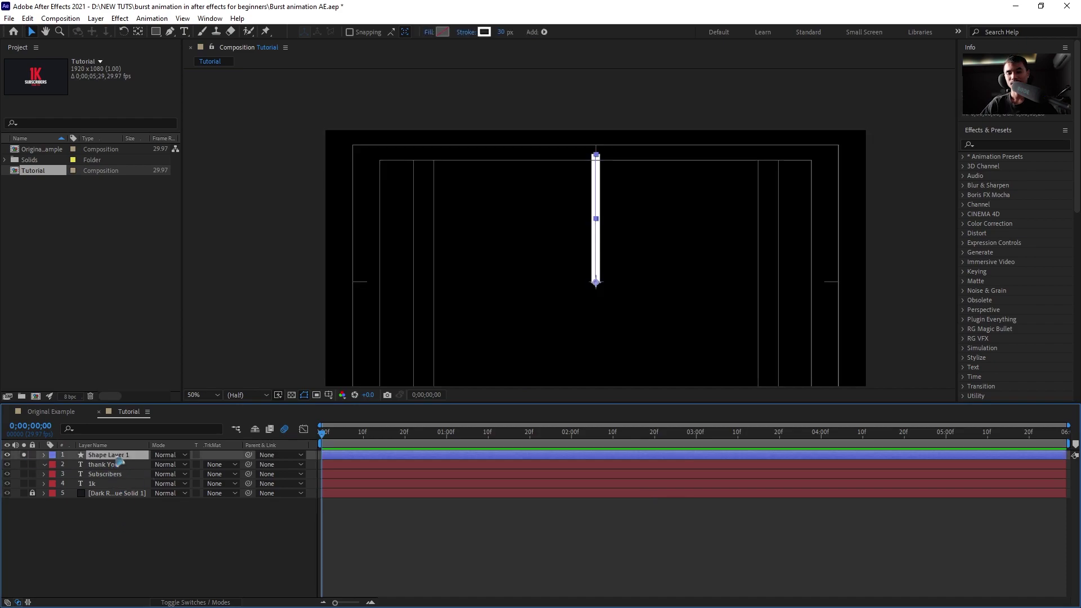
key("Return")
type("Burst")
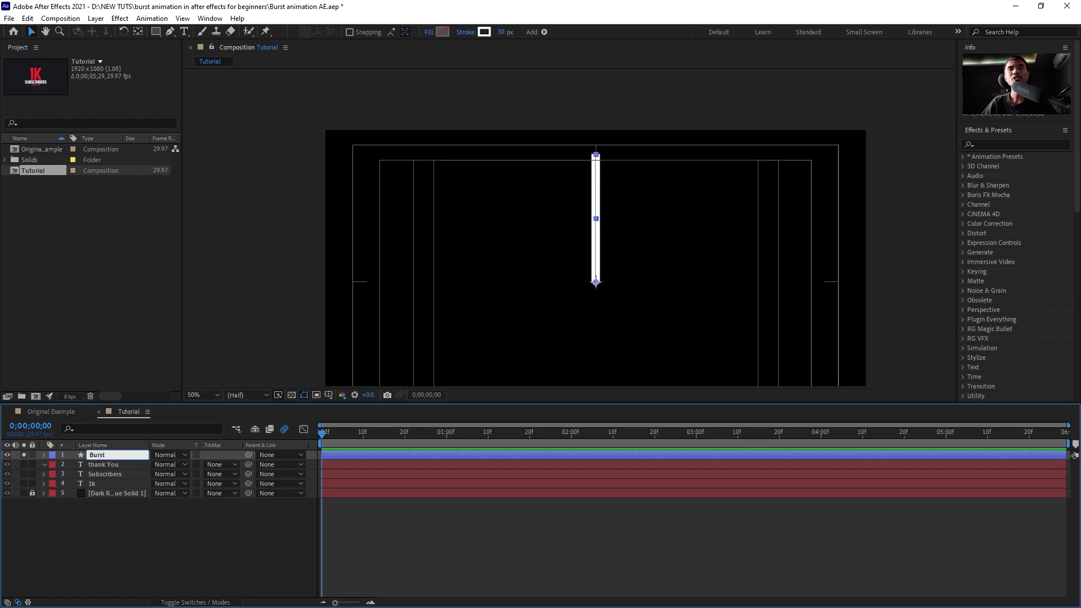
key("Return")
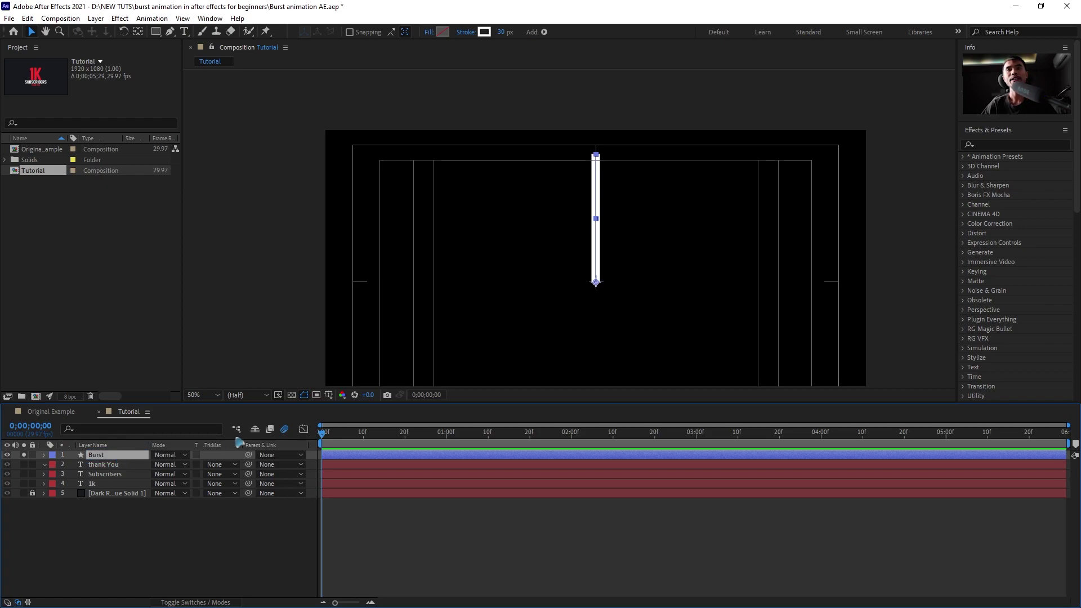
- Set Stroke 1's Line Cap under Contents > Shape 1 to Round Cap
scroll(735, 270, "down", 3)
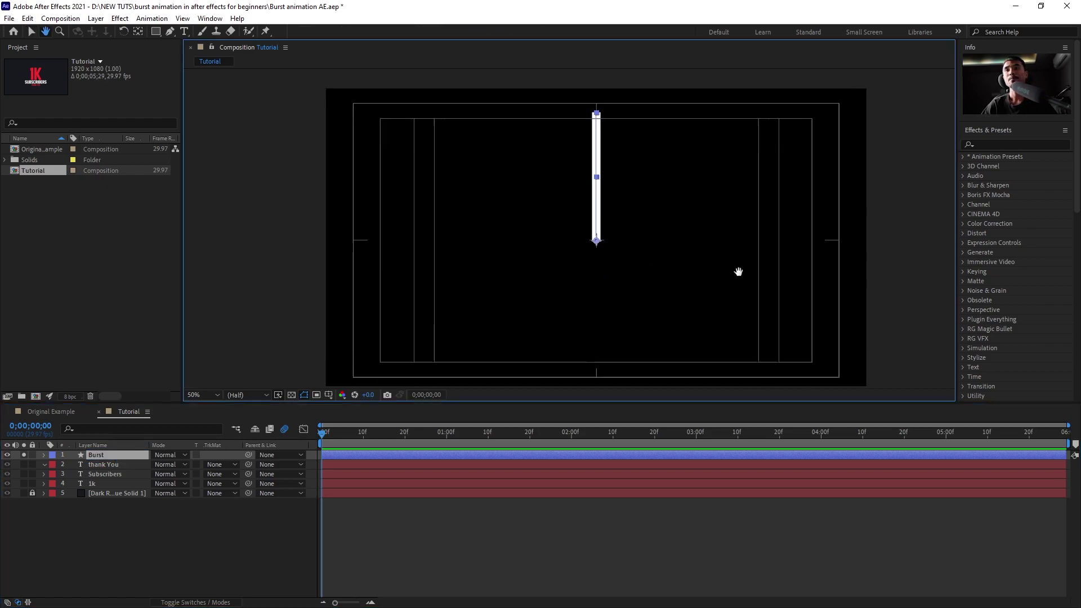
left_click(54, 465)
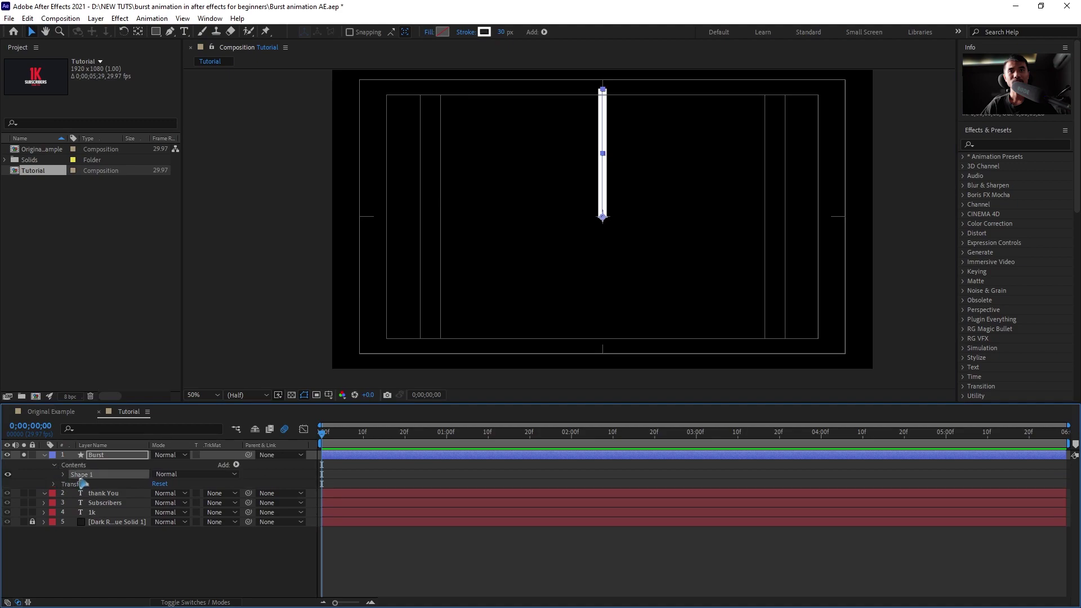
left_click(63, 475)
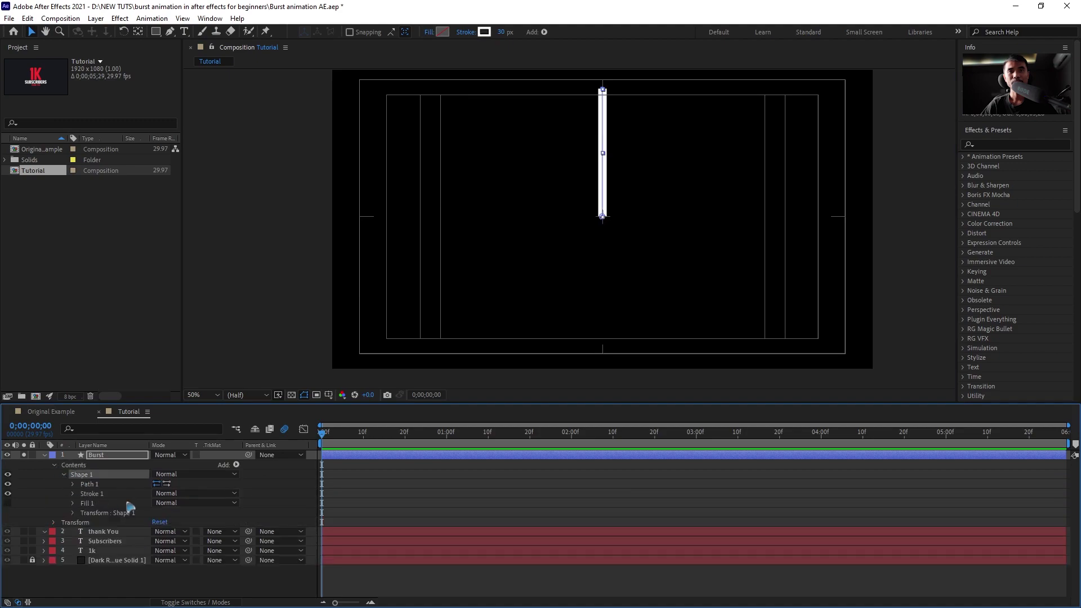
left_click(73, 494)
left_click(117, 543)
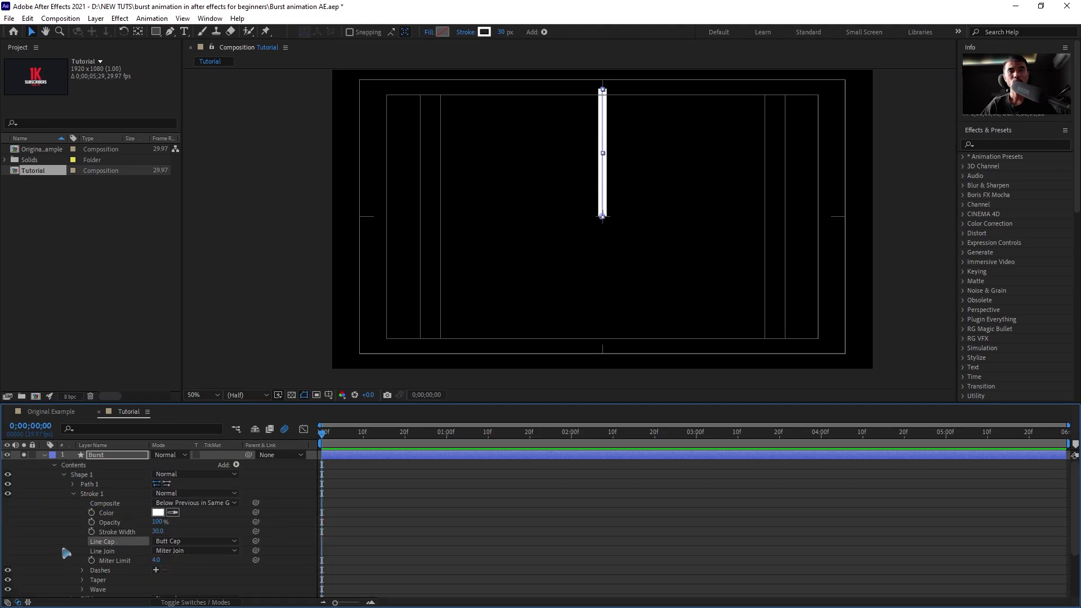
scroll(70, 554, "down", 1)
left_click(198, 513)
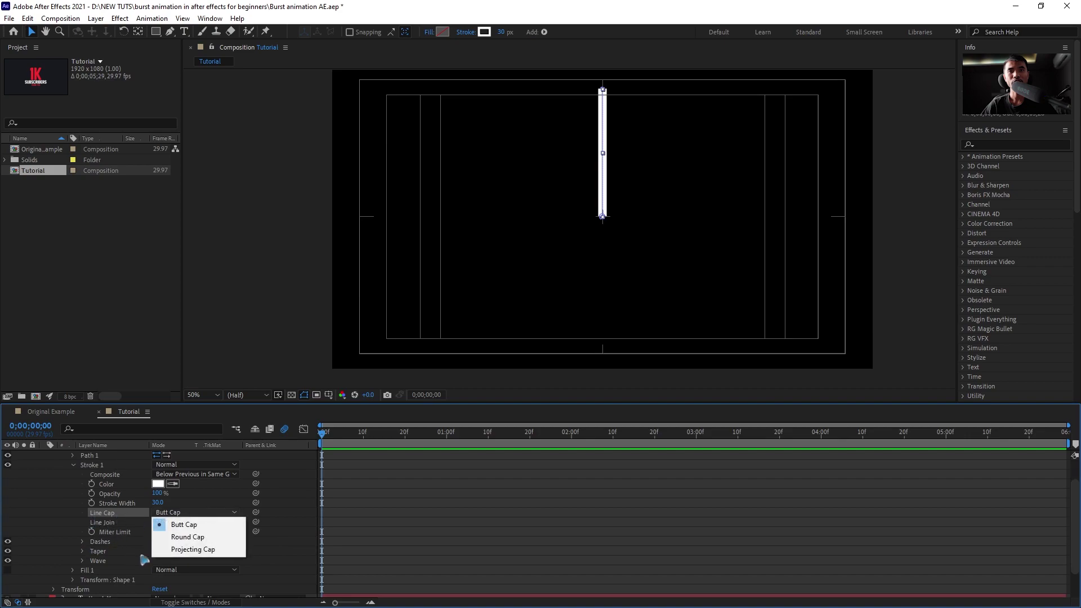
left_click(197, 537)
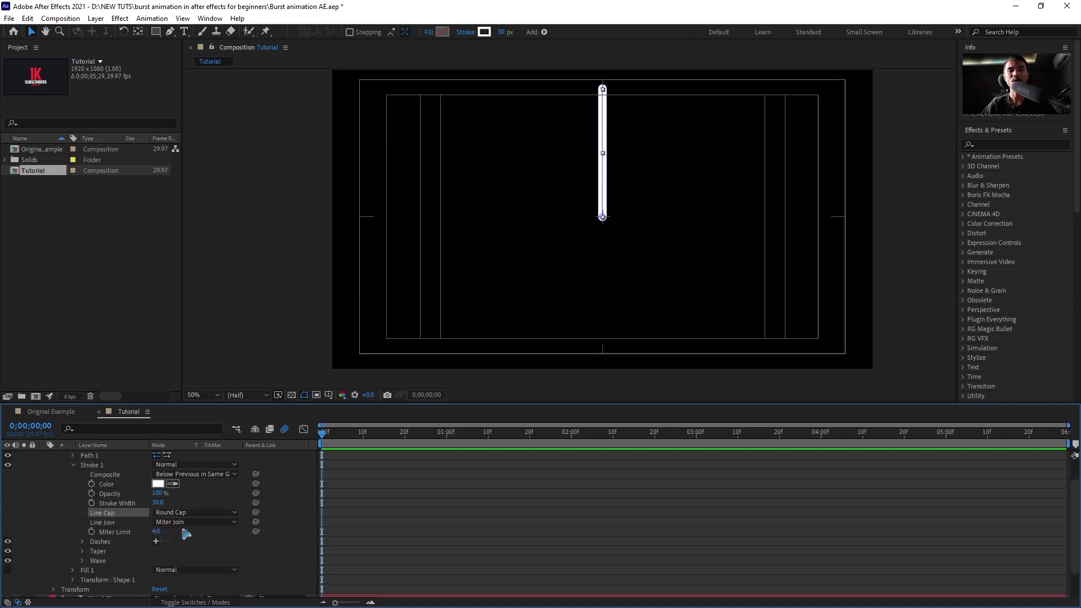
scroll(186, 533, "up", 1)
left_click(236, 464)
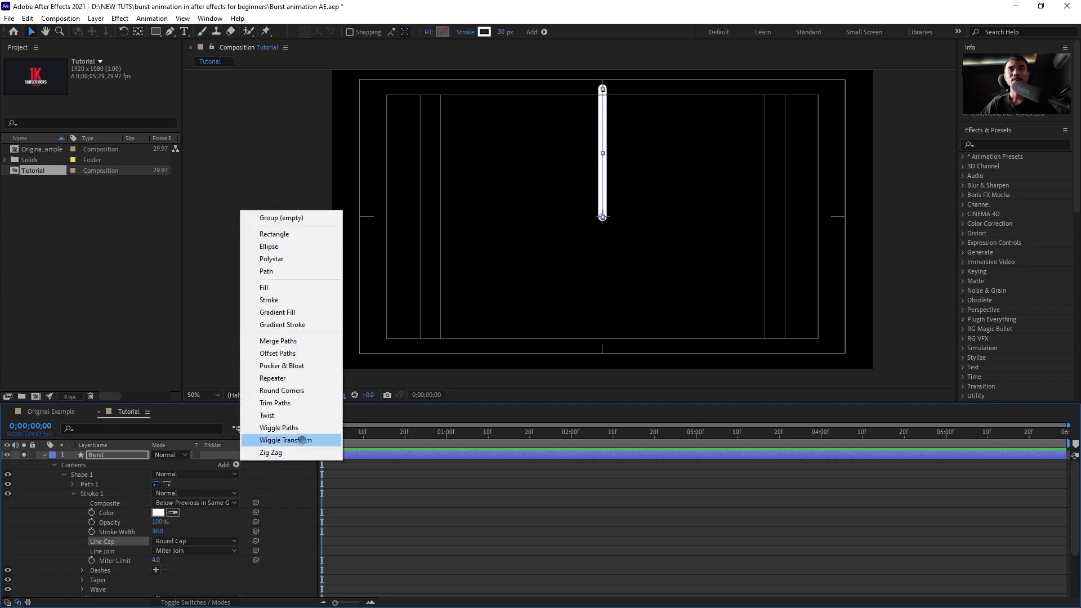
- Add Trim Paths and keyframe Start and End from 0% at frame 0 to 100% at one second
left_click(302, 407)
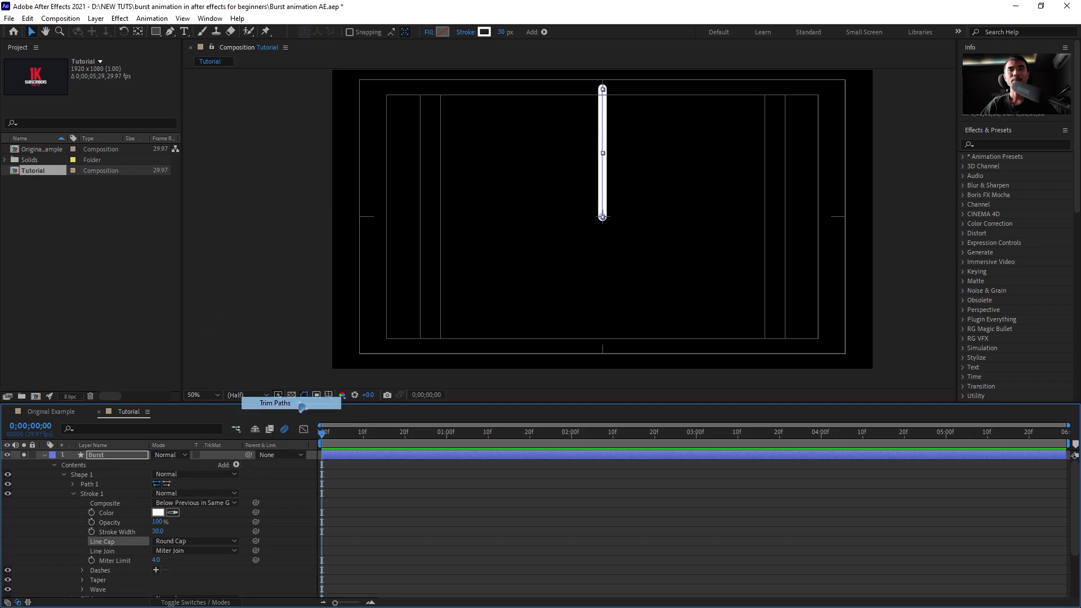
left_click(74, 495)
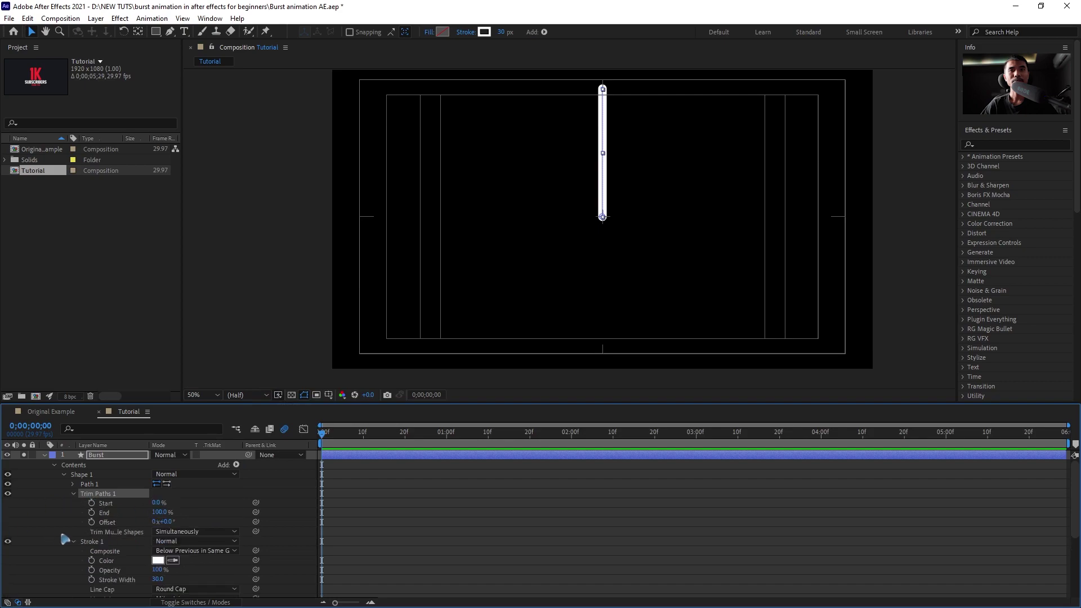
left_click(331, 434)
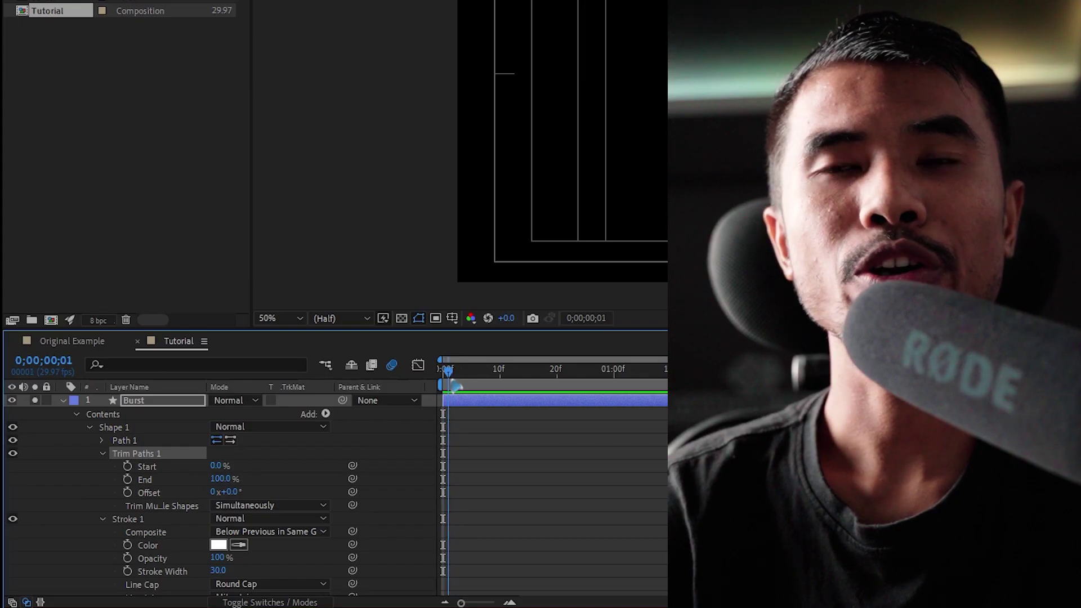
key("Home")
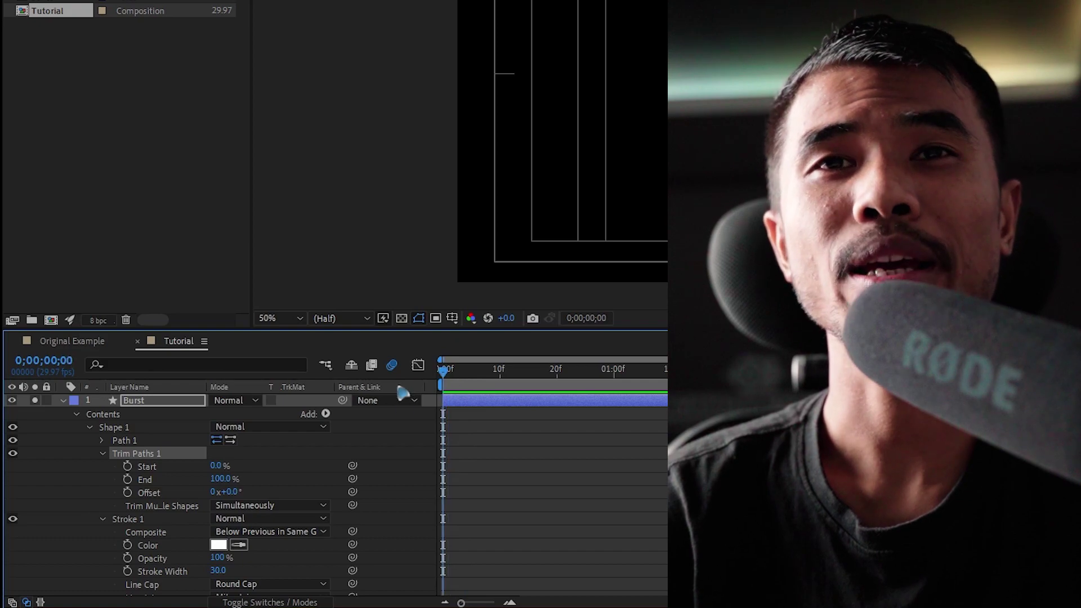
left_click(128, 466)
left_click(128, 479)
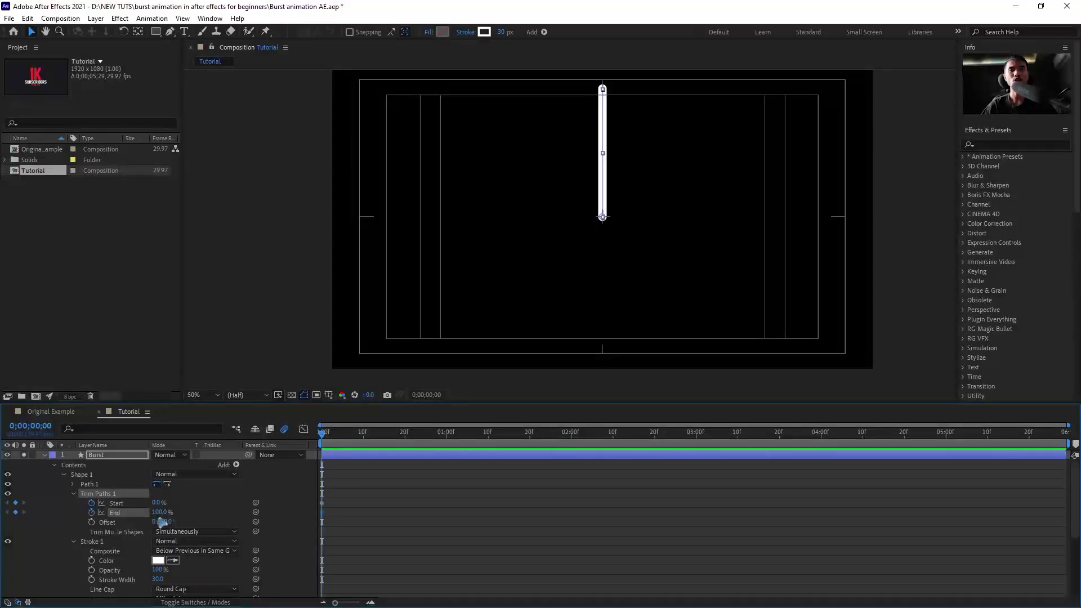
left_click_drag(159, 511, 46, 537)
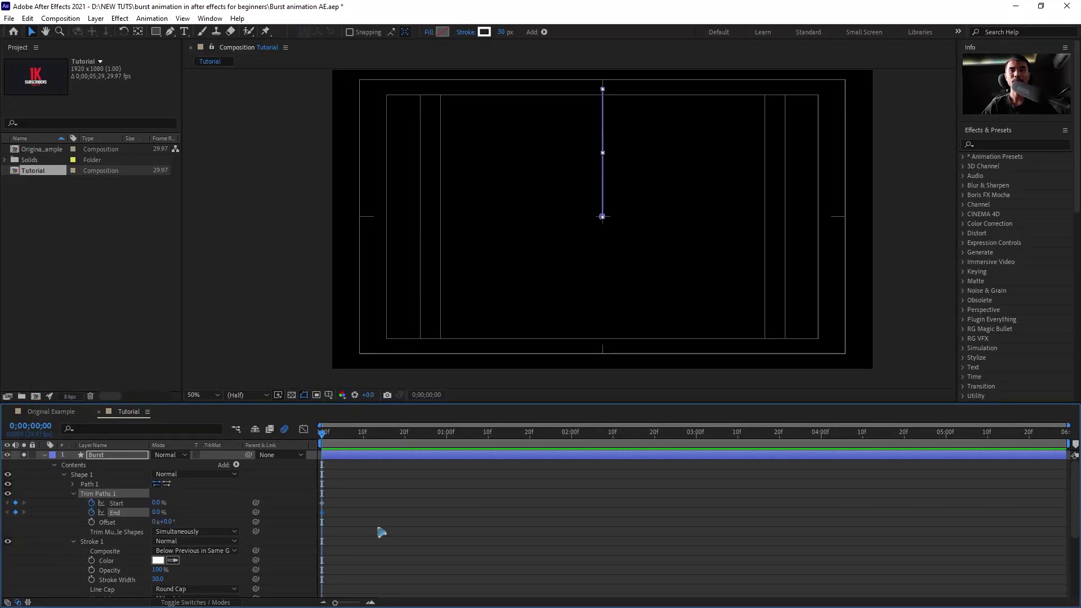
key("shift+Page_Down")
key("shift+Page_Down")
key("shift+Page_Down")
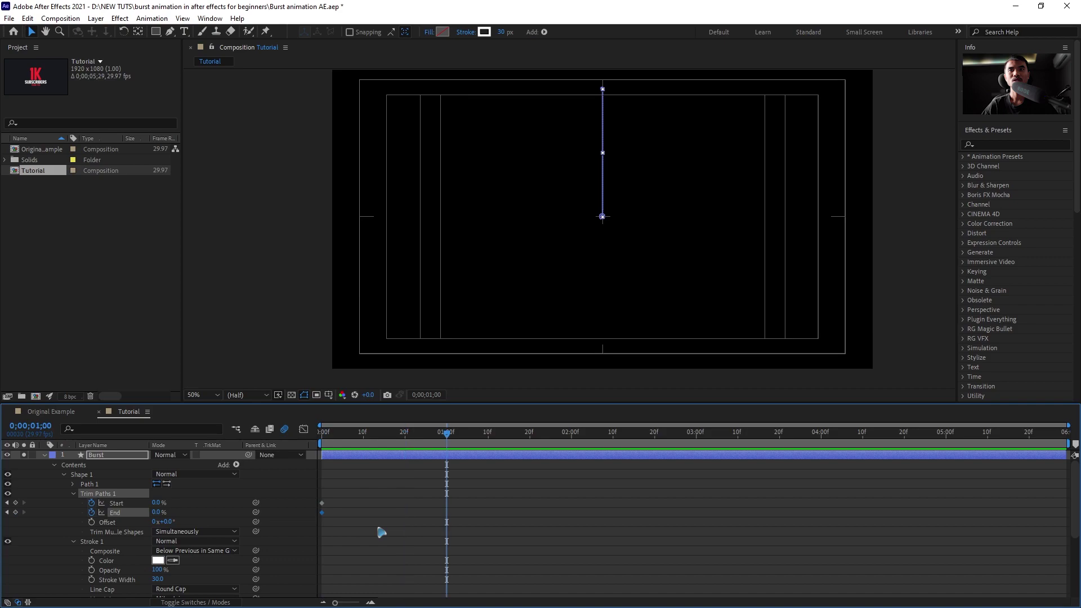
left_click_drag(157, 512, 405, 513)
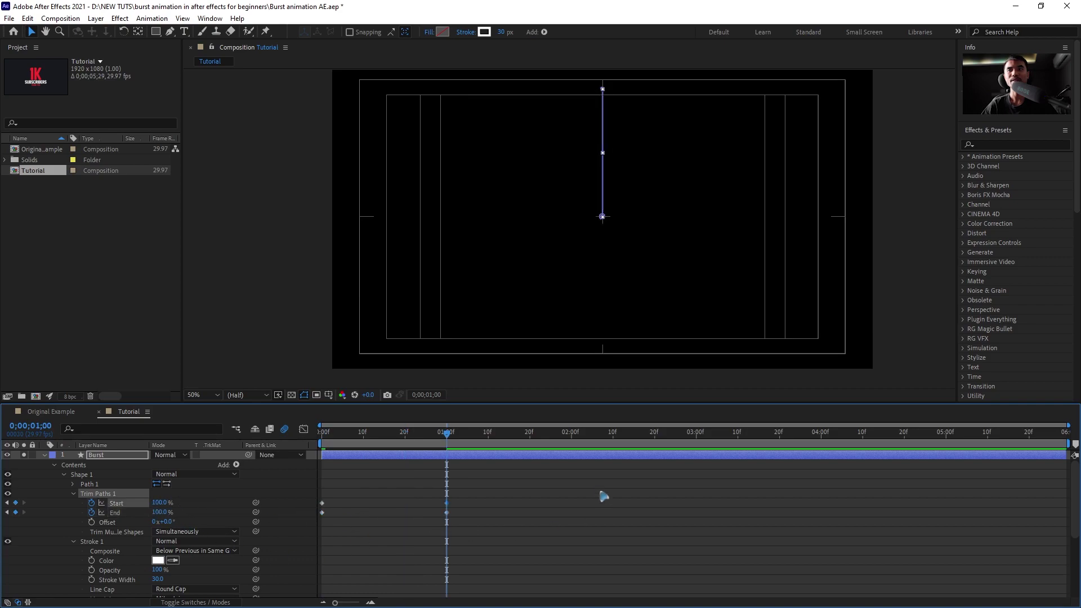
mouse_move(584, 488)
left_mouse_down()
mouse_move(415, 532)
mouse_move(294, 541)
left_mouse_up()
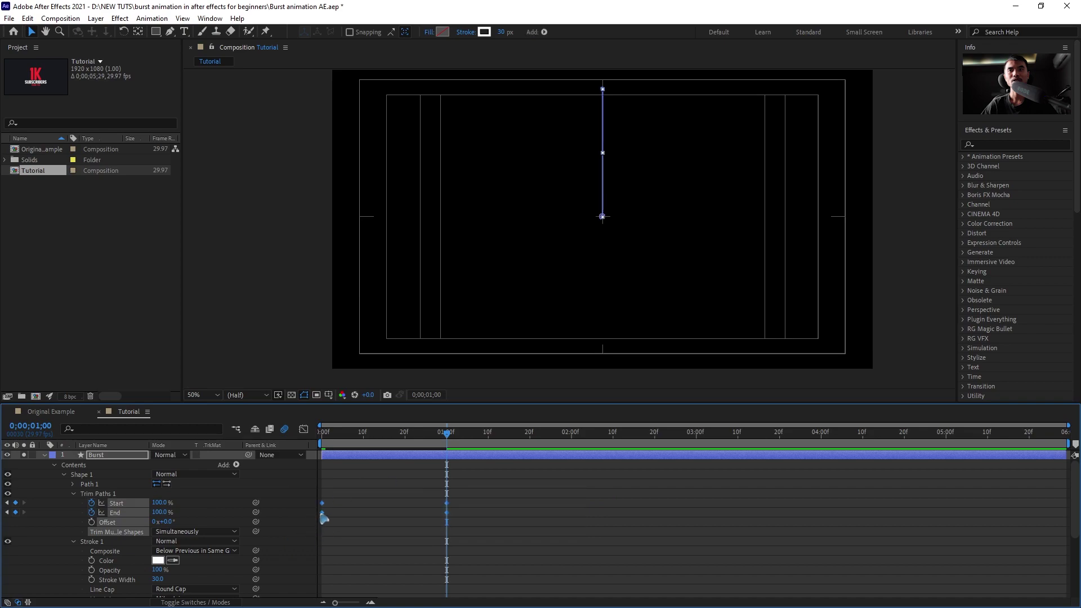
- Apply Easy Ease to the Start and End keyframes and show the Graph Editor
right_click(323, 518)
mouse_move(394, 506)
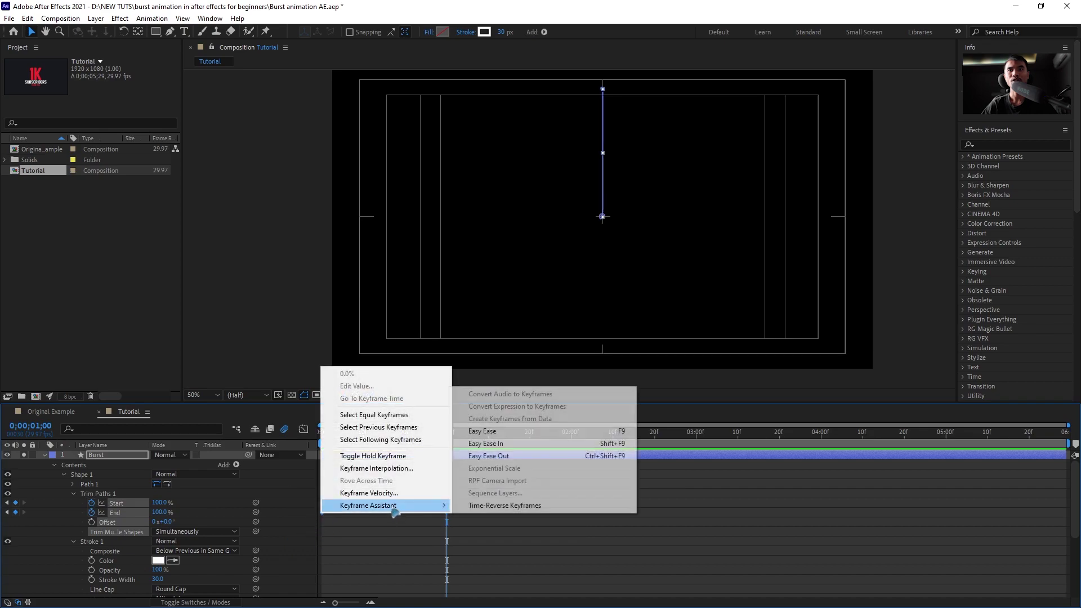
left_click(505, 433)
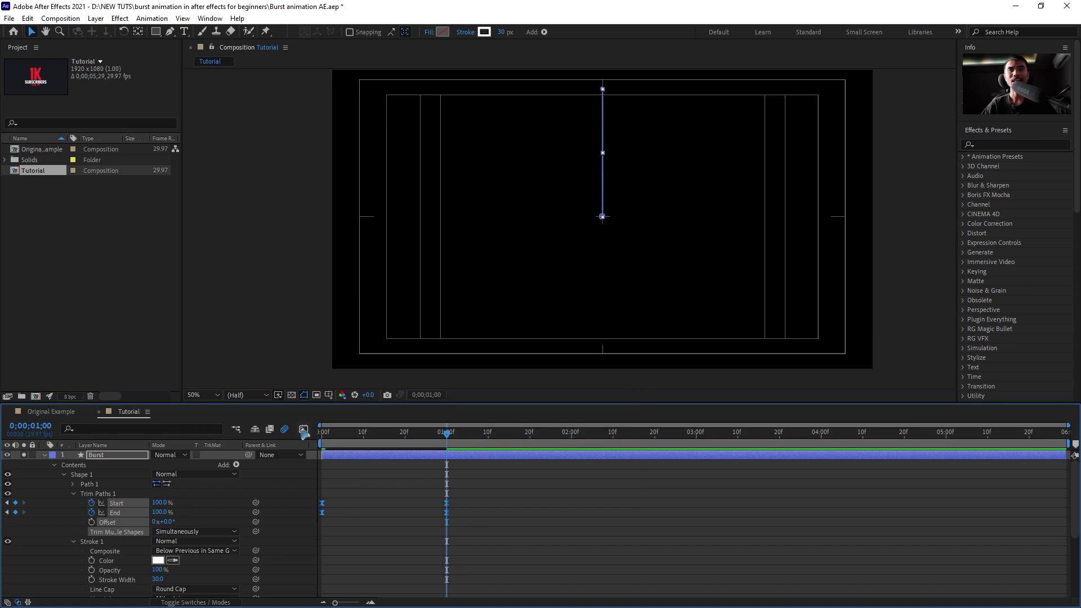
left_click(303, 430)
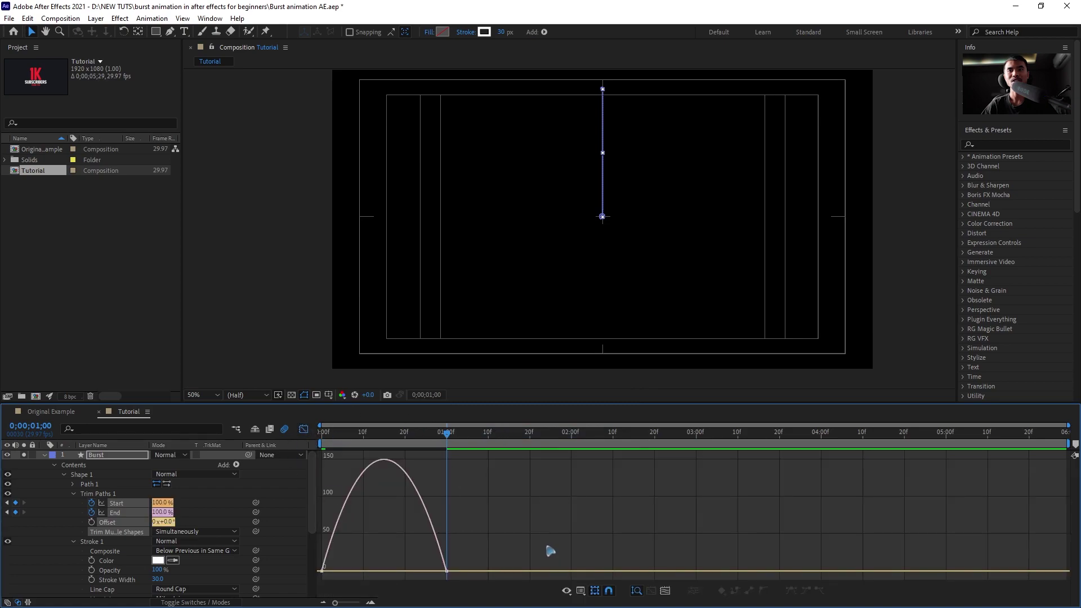
- Drag the speed graph's influence handle to about 80% for a sharper ease
left_click_drag(552, 543, 315, 579)
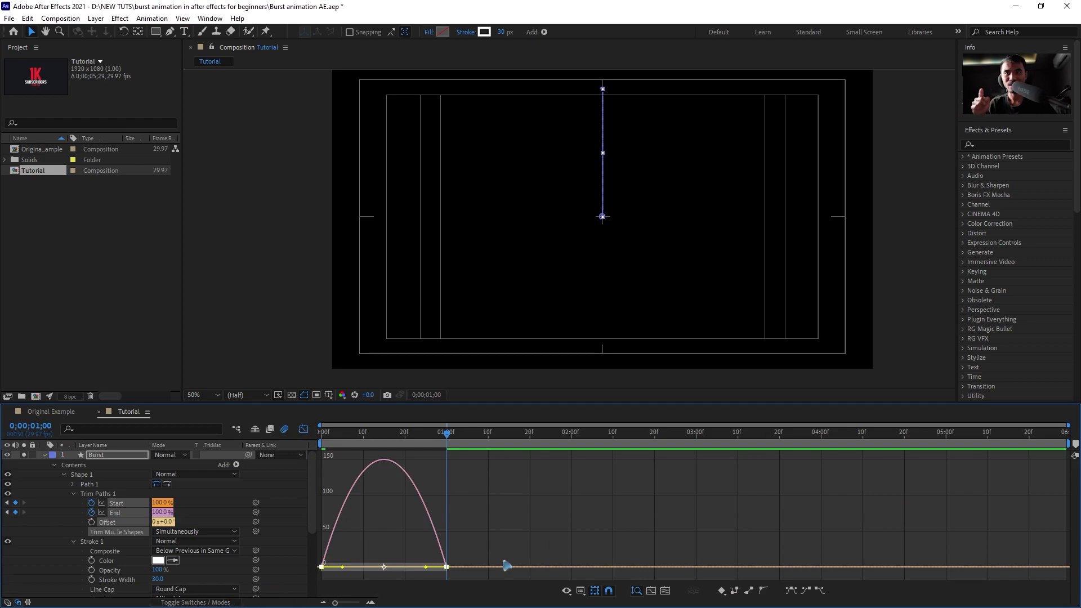
left_click(596, 591)
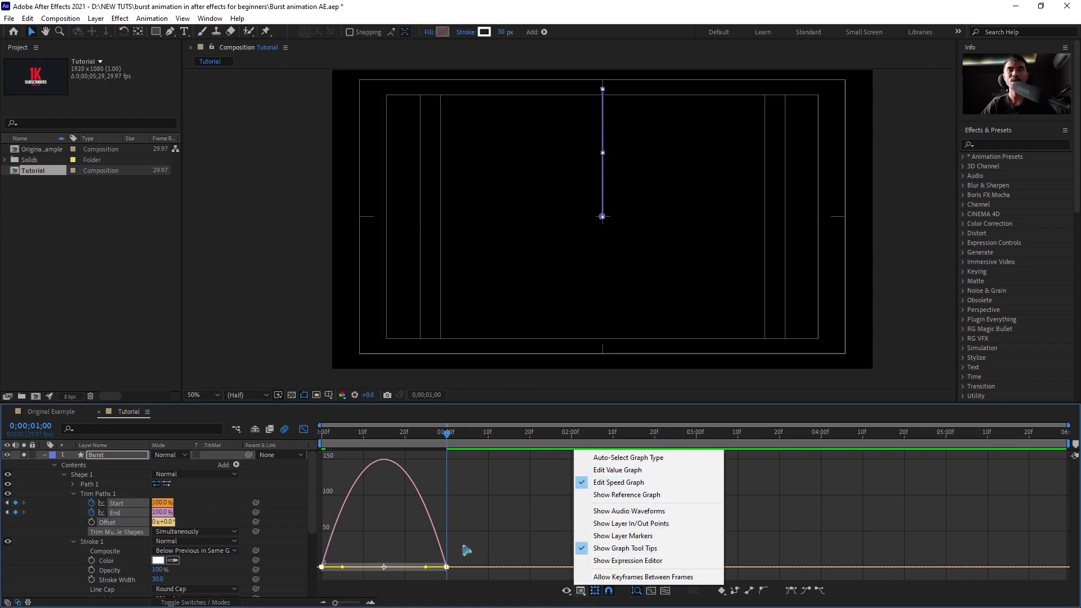
left_click(614, 486)
left_click_drag(580, 529, 232, 606)
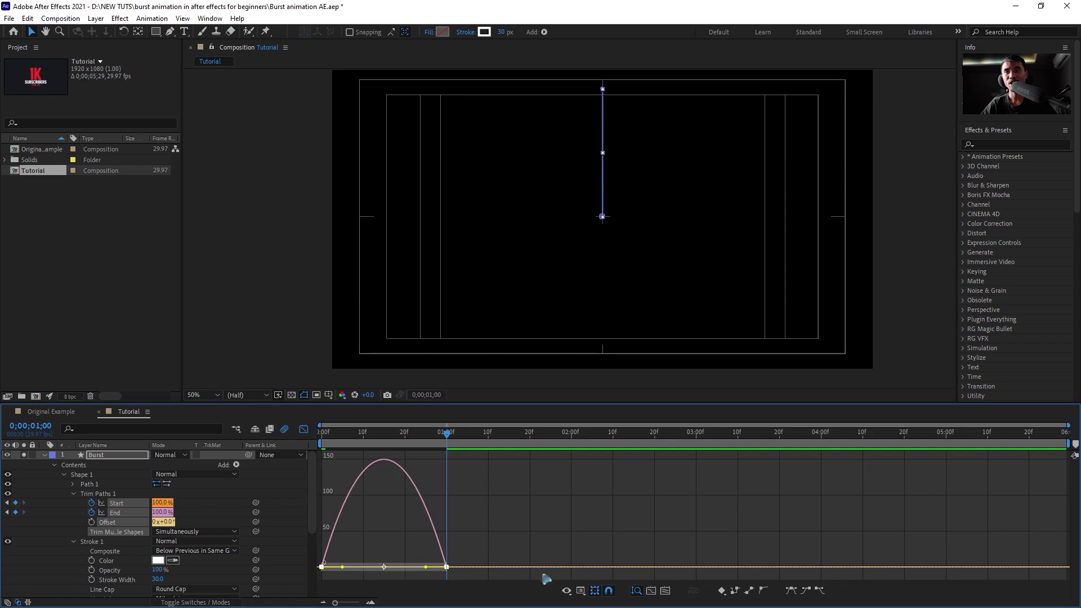
left_click_drag(426, 566, 396, 570)
left_click(303, 429)
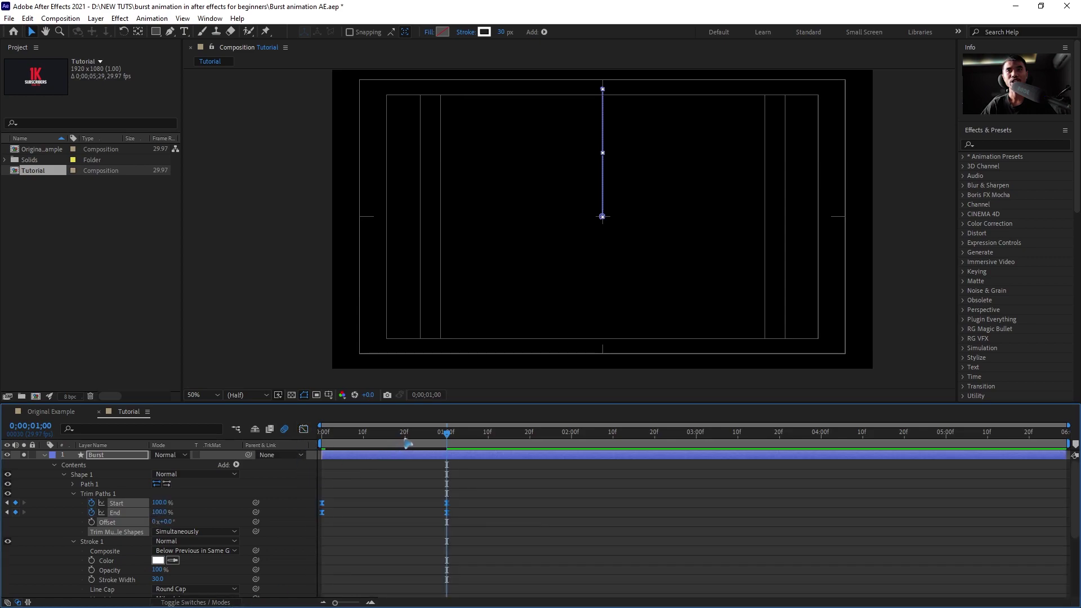
- Shift the Start keyframes a few frames after End and preview the travelling dash
key("space")
left_click(586, 514)
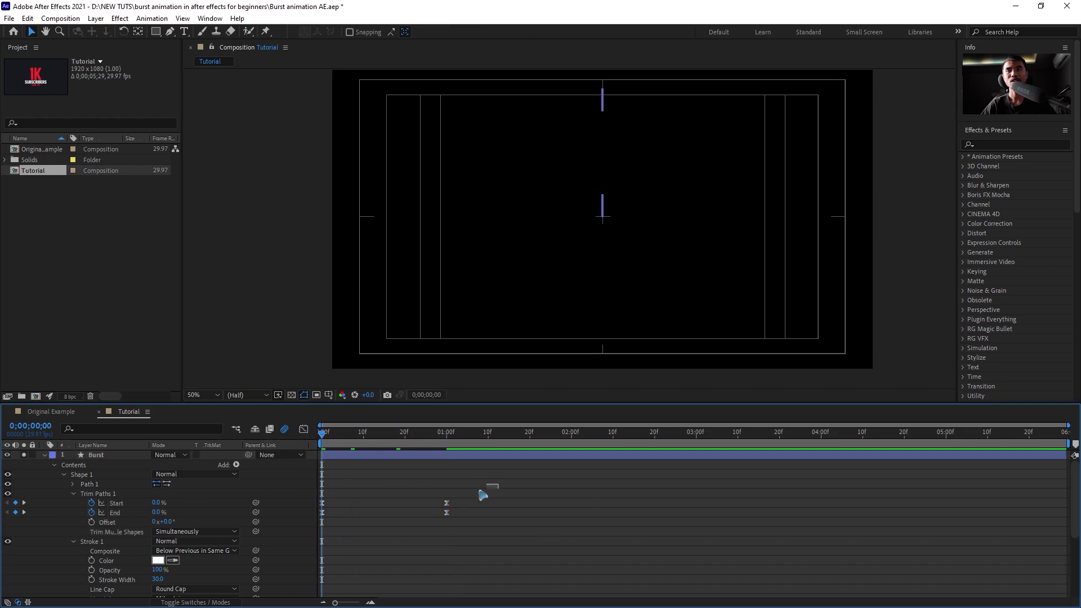
left_click_drag(483, 495, 308, 514)
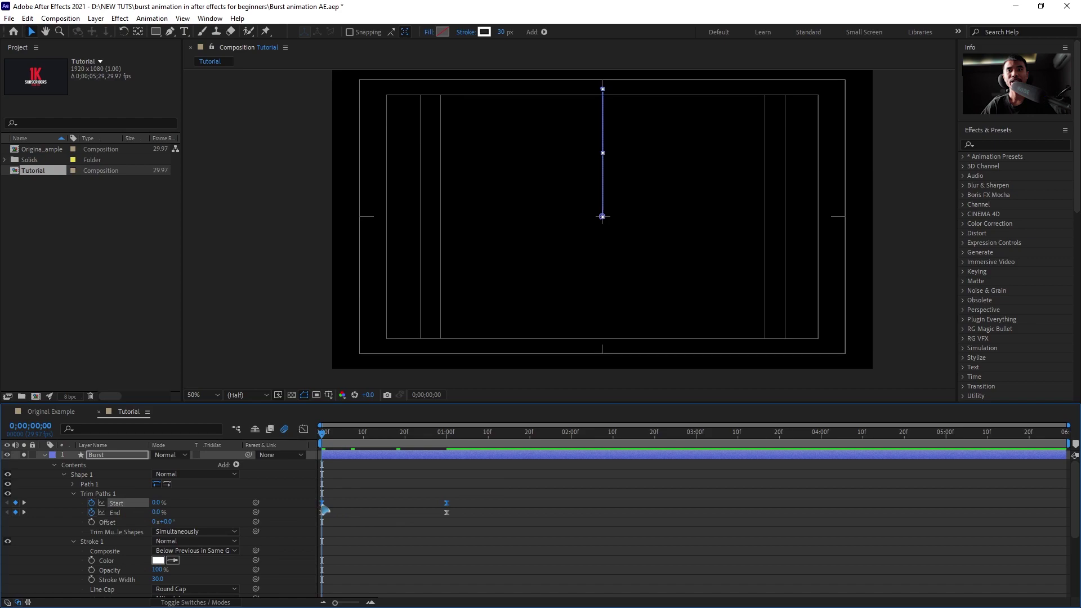
left_click_drag(325, 509, 345, 508)
left_click(473, 550)
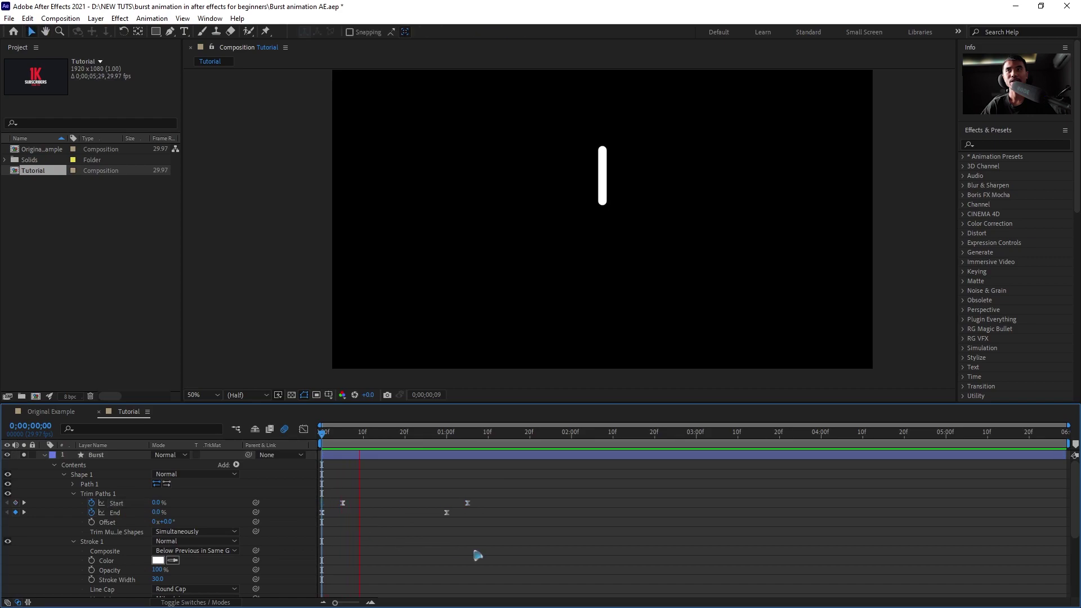
key("space")
left_click(411, 483)
left_click(376, 439)
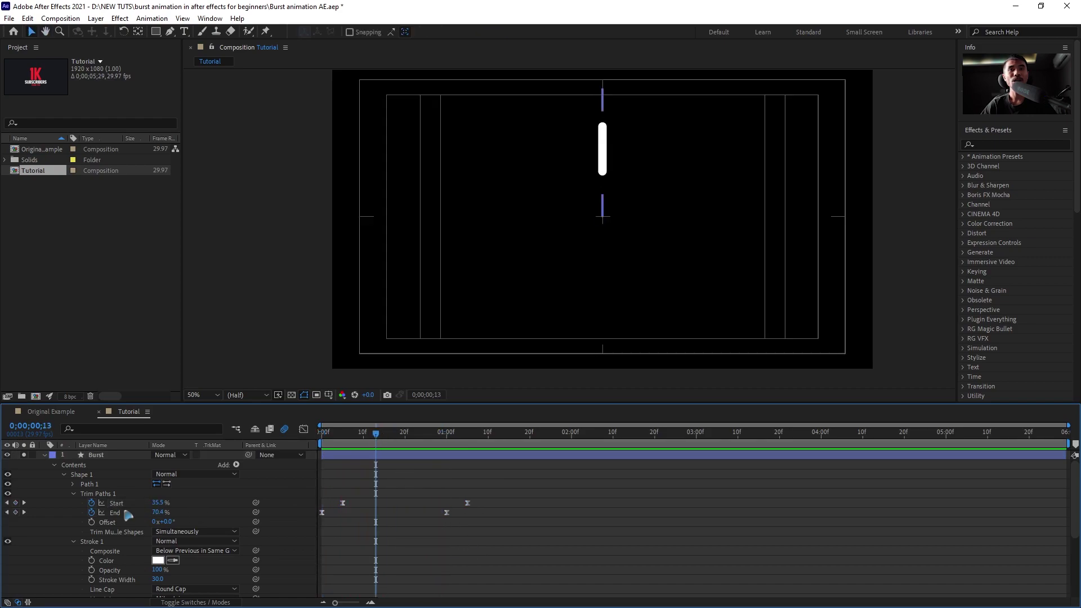
- Expand Stroke 1's Taper and set Start Length to 34%
left_click(74, 494)
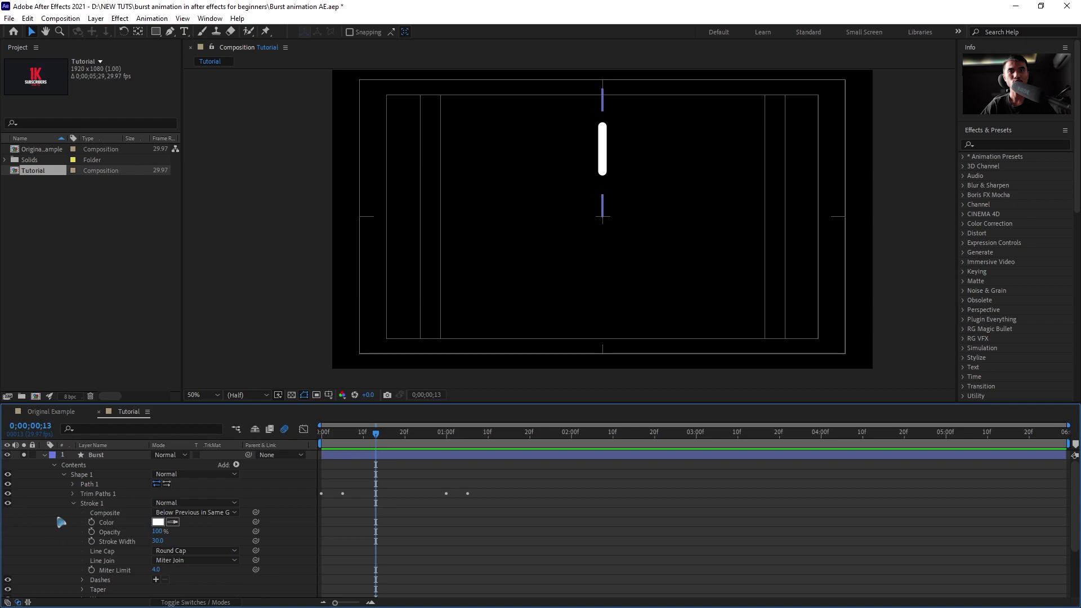
scroll(61, 522, "down", 3)
left_click(84, 534)
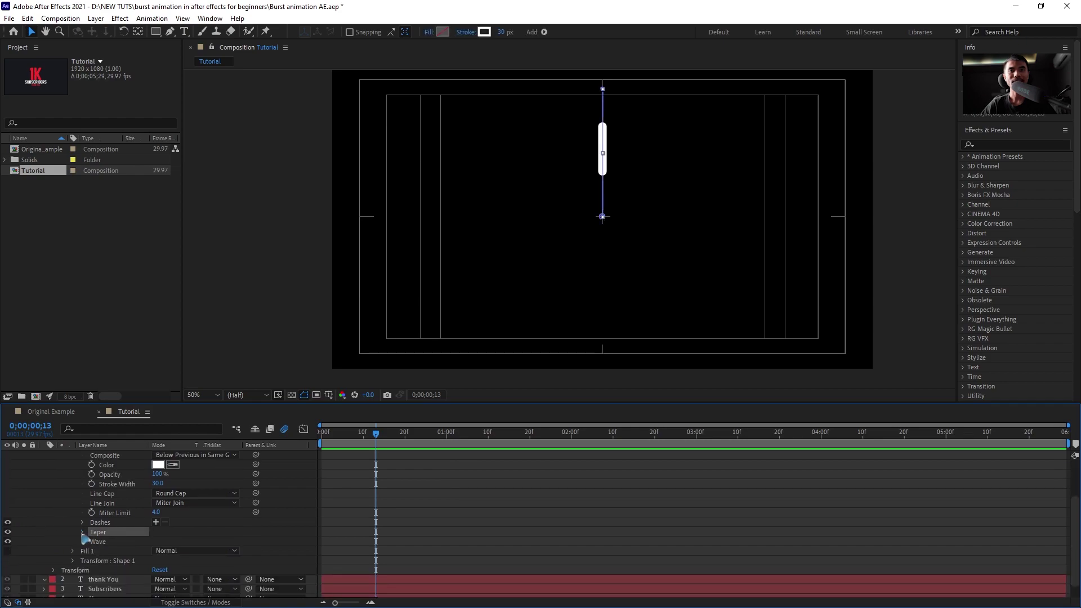
left_click(83, 532)
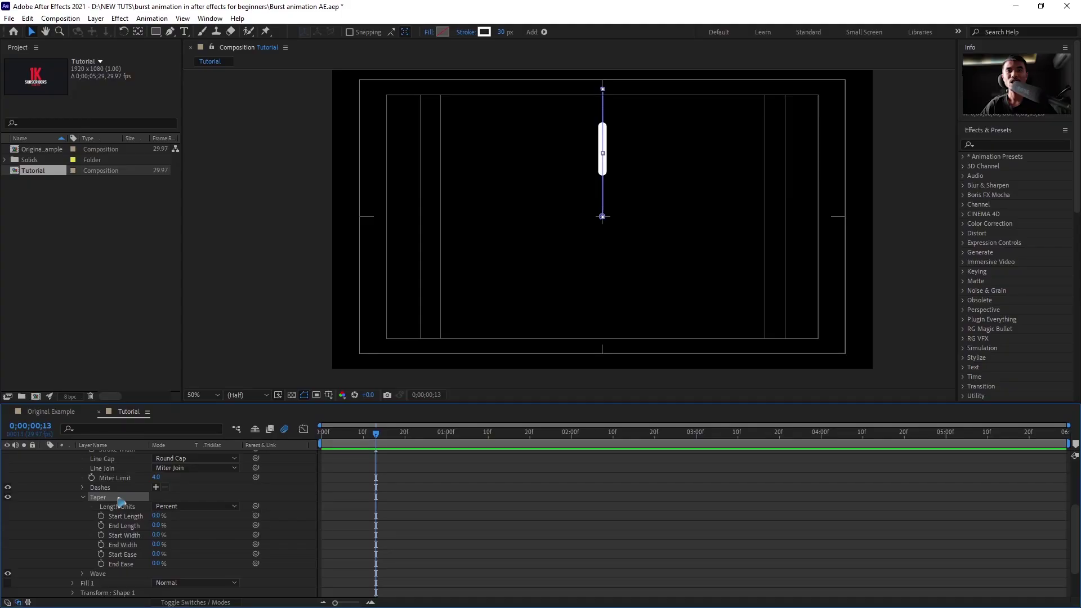
left_click(122, 517)
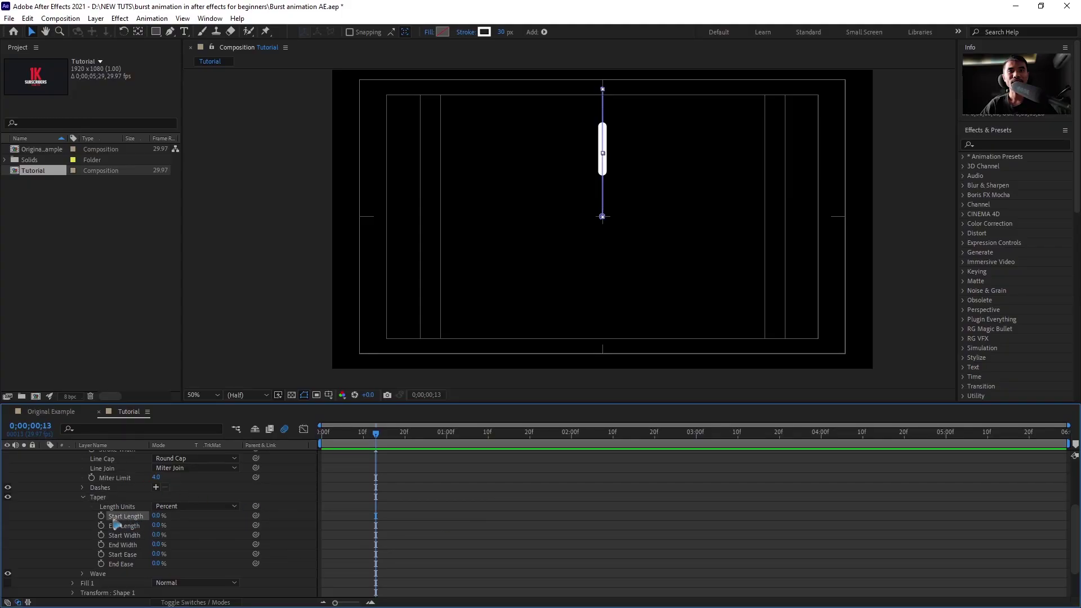
left_click_drag(158, 521, 247, 524)
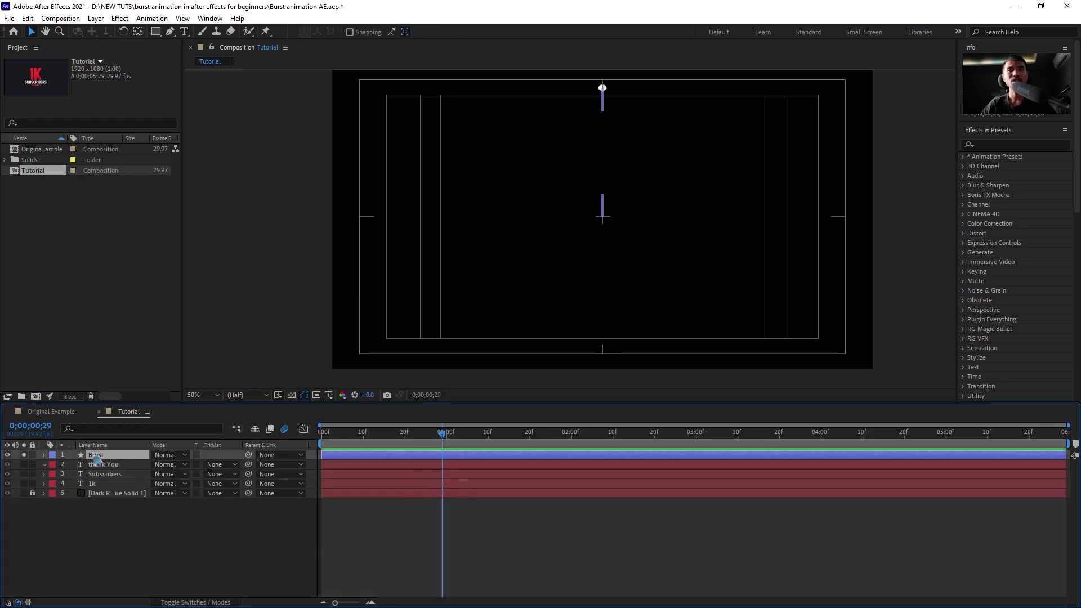
- Keyframe Burst's Opacity from 100% down to 0% just past one second
key("t")
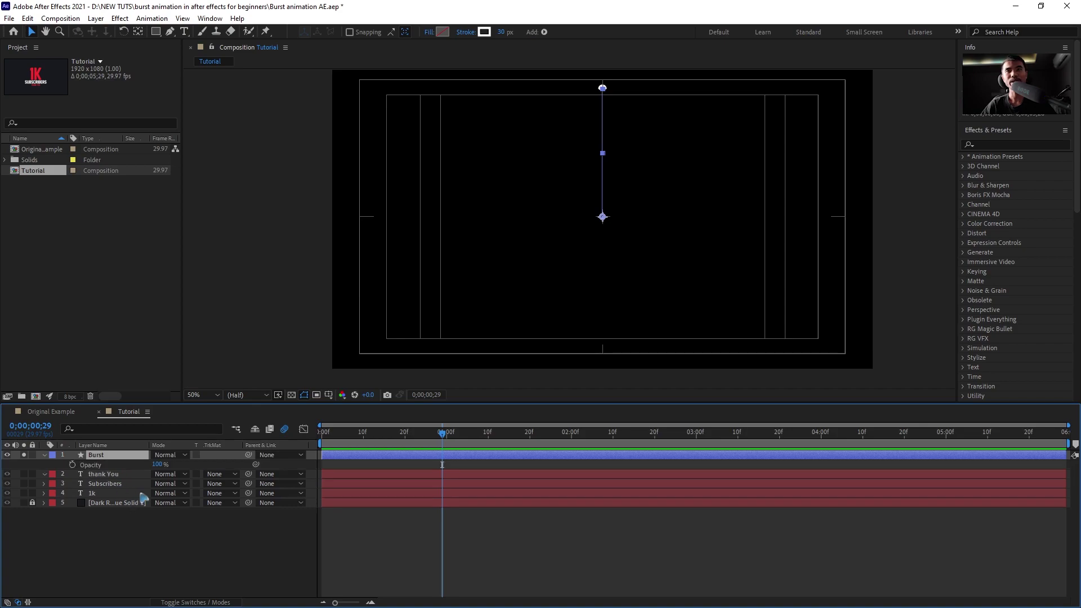
left_click(72, 464)
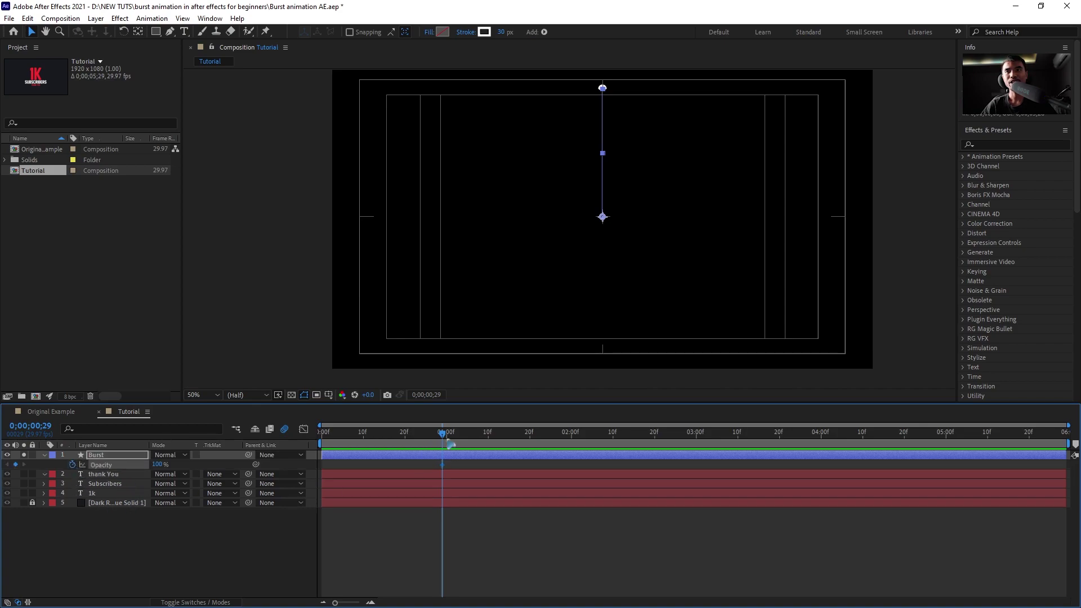
left_click_drag(449, 444, 463, 444)
left_click_drag(158, 465, 442, 465)
left_click(486, 458)
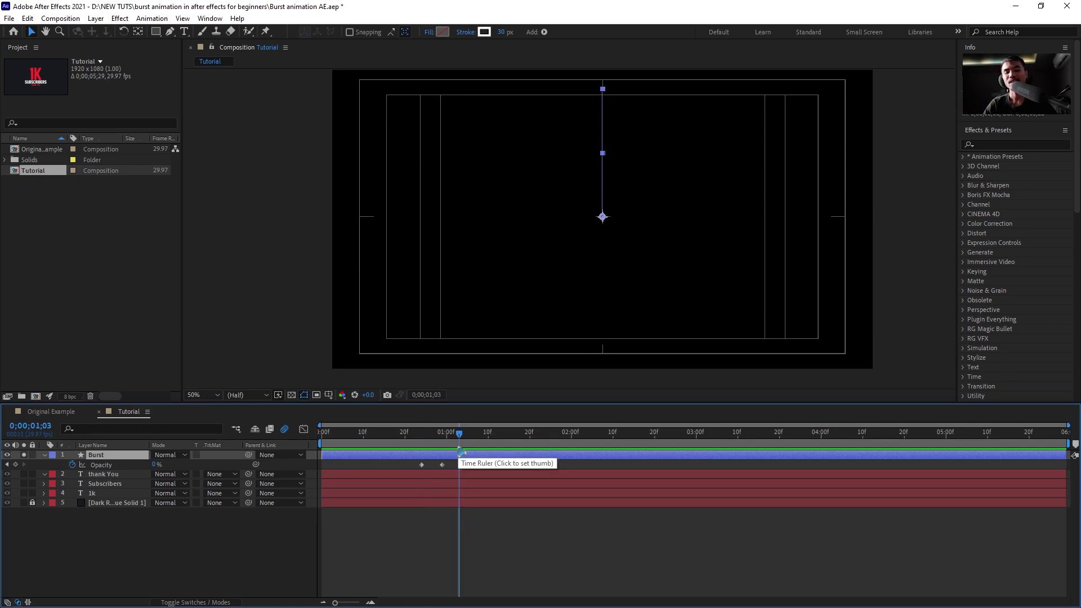
- Trim Burst's out point at about 0;00;01;03 with Alt+]
key("alt+bracketright")
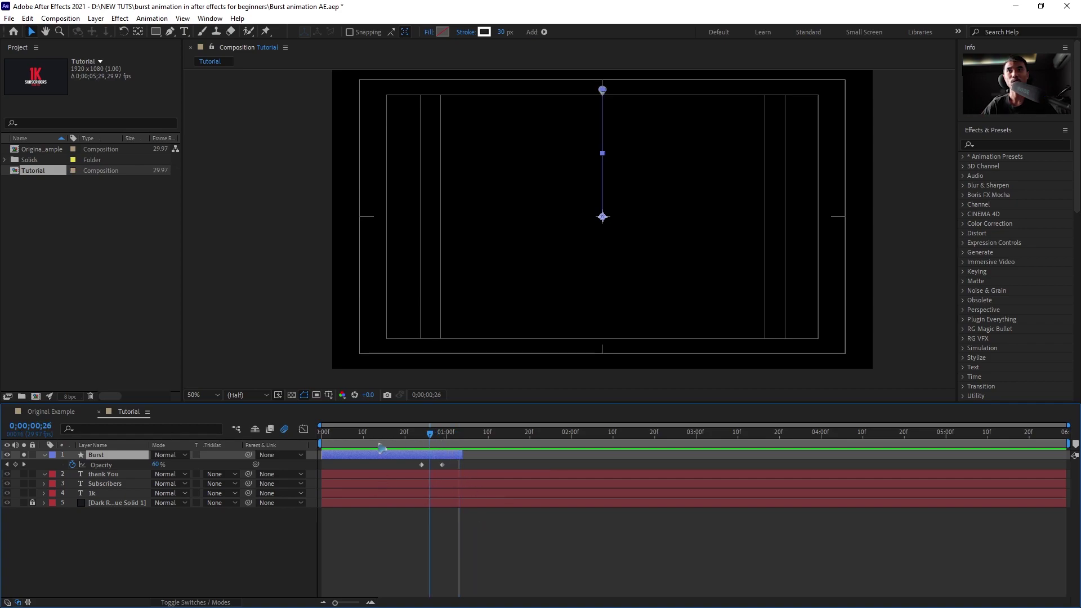
key("Home")
left_click(314, 535)
- Add a Repeater to the Burst shape with its 3 default copies
left_click(49, 457)
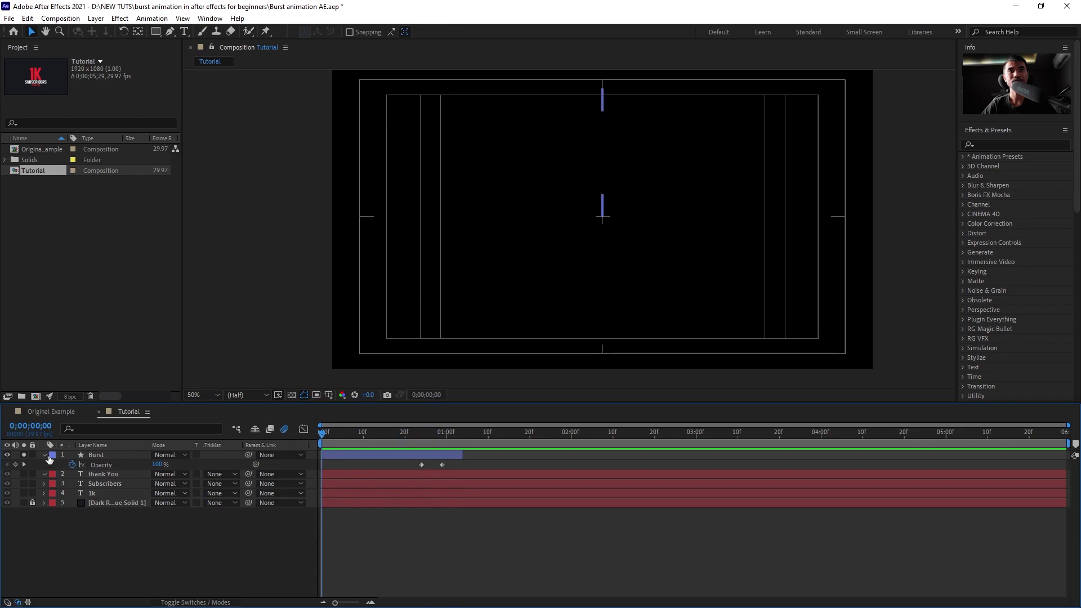
left_click(45, 455)
left_click(54, 474)
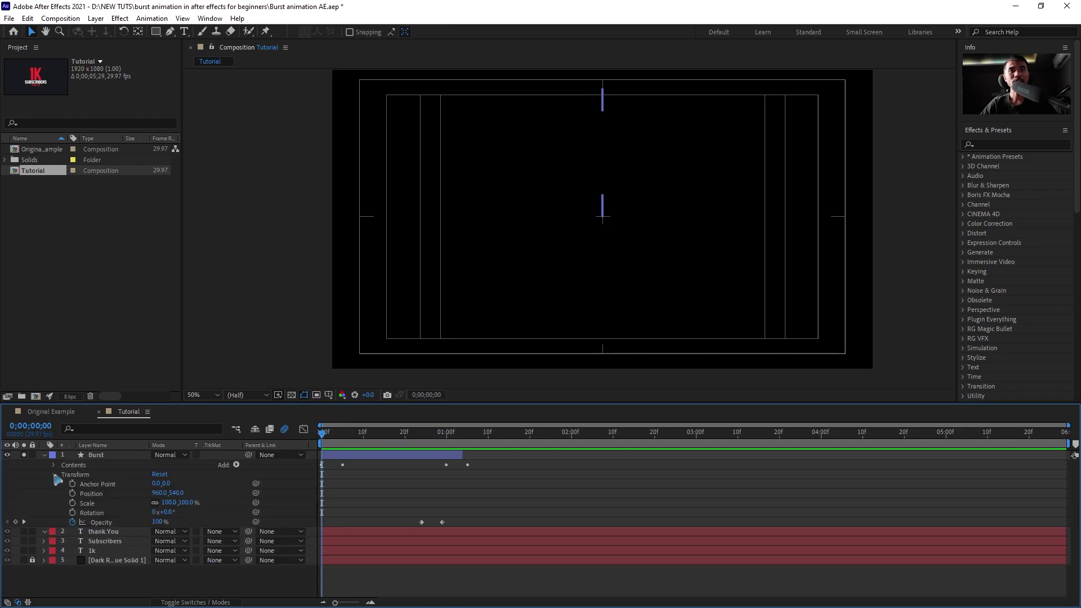
left_click(54, 475)
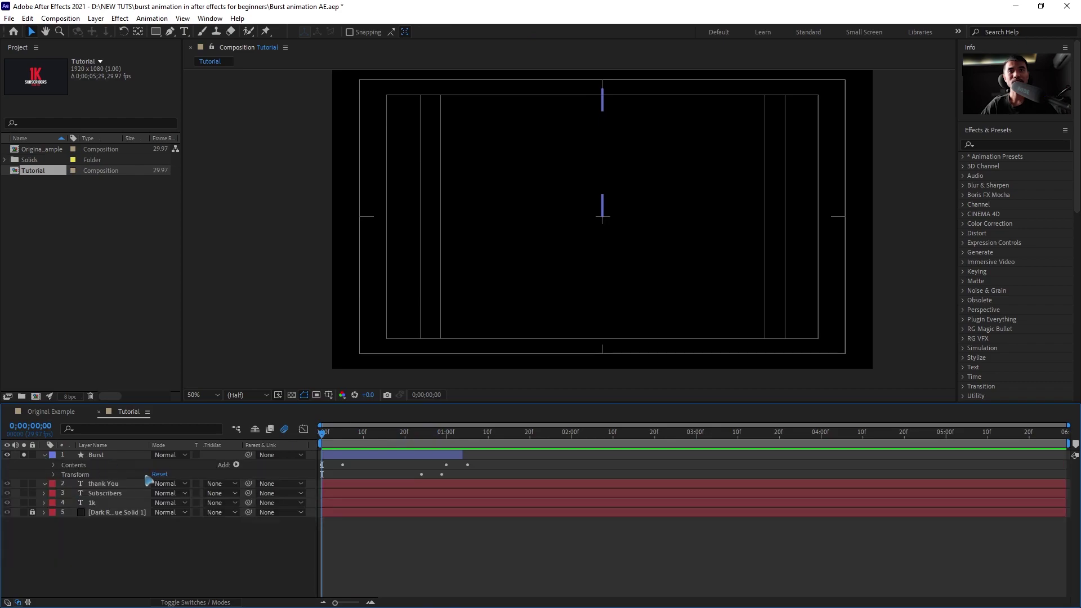
left_click(236, 465)
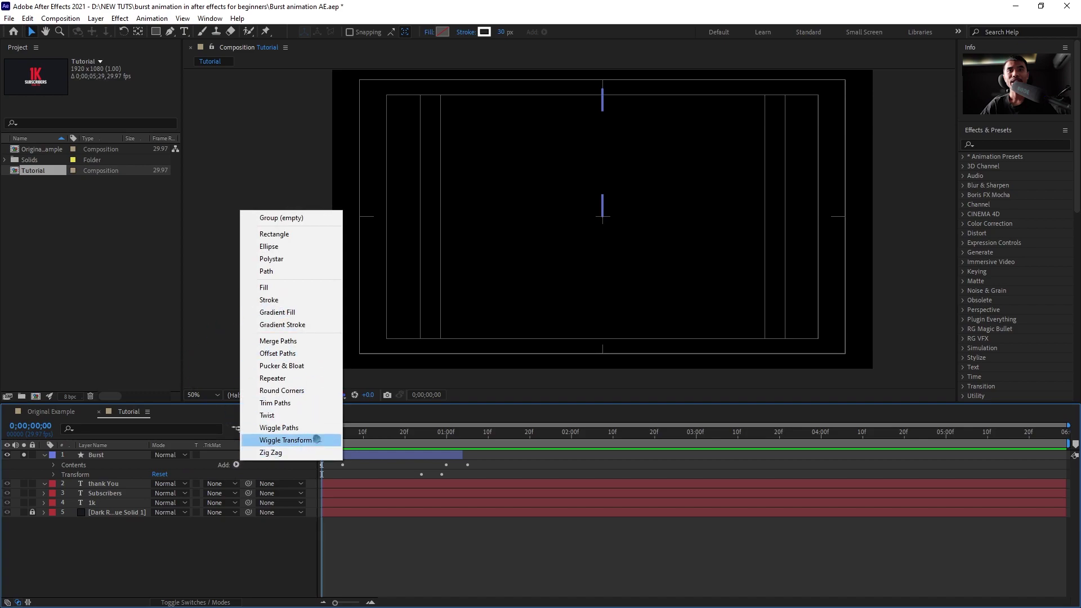
left_click(302, 378)
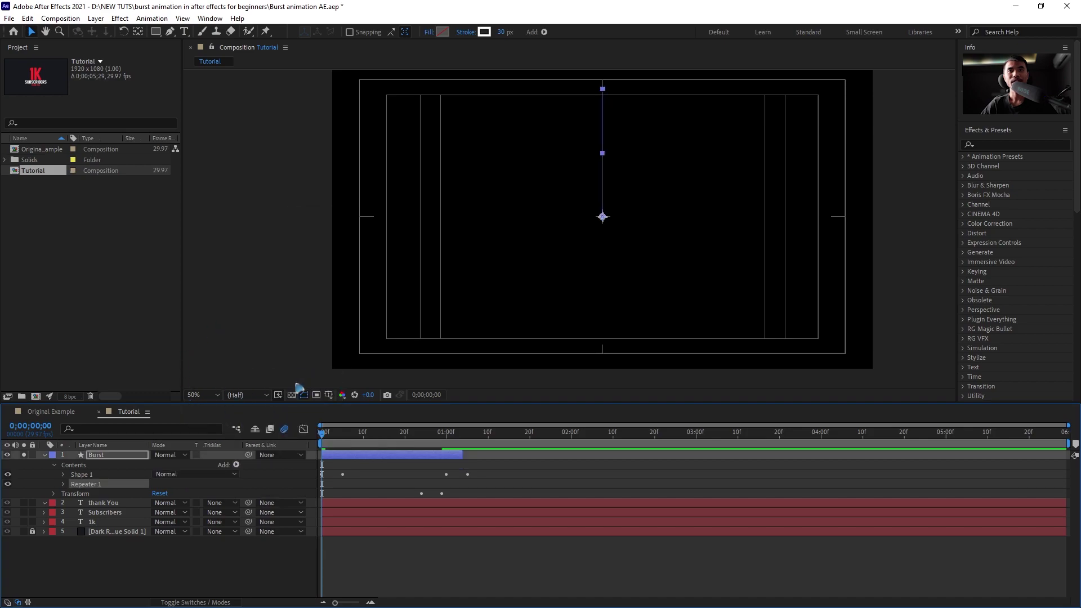
left_click_drag(344, 443, 375, 443)
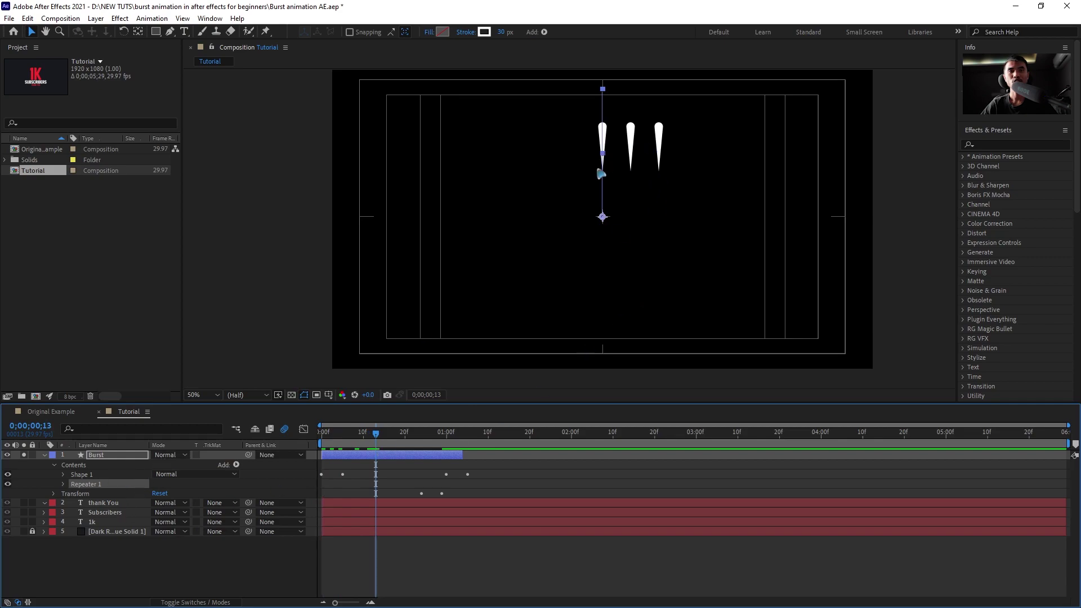
- Set the Repeater transform's Position to 0,0 so the copies overlap
left_click(64, 484)
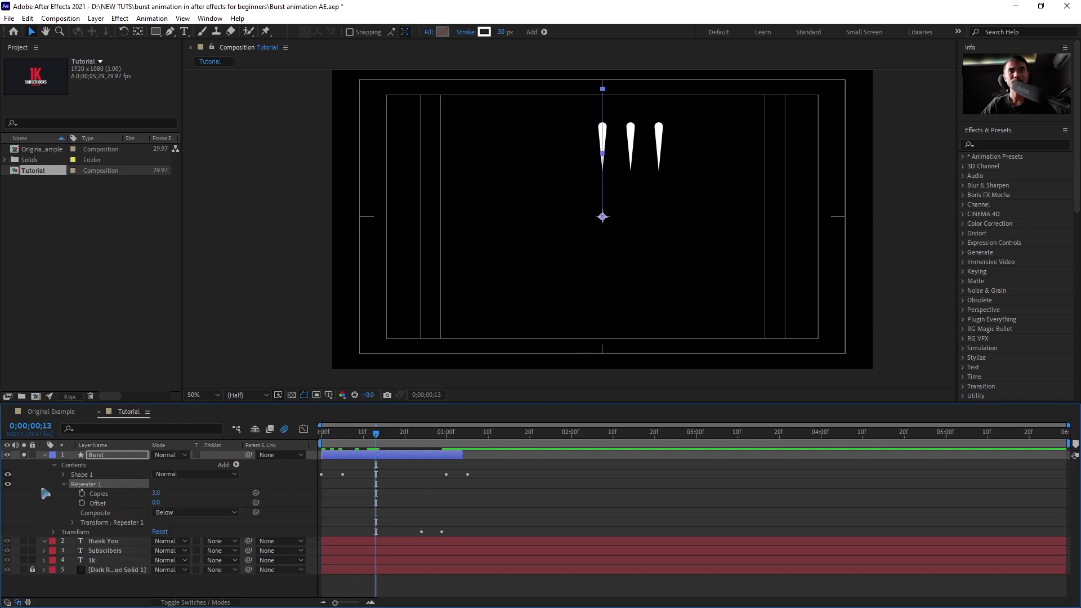
left_click(73, 523)
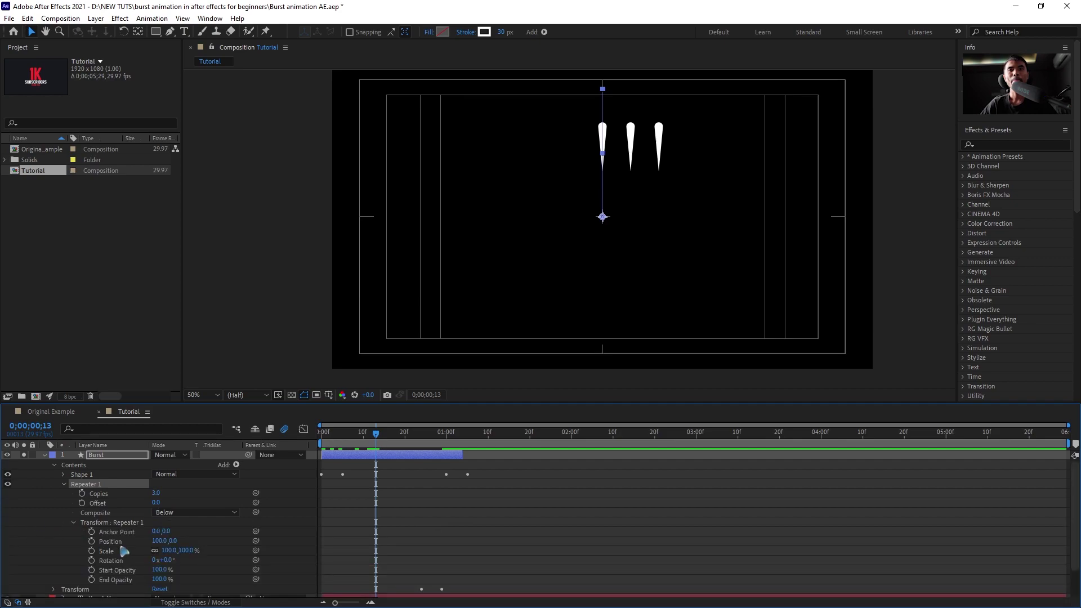
left_click_drag(159, 540, 186, 552)
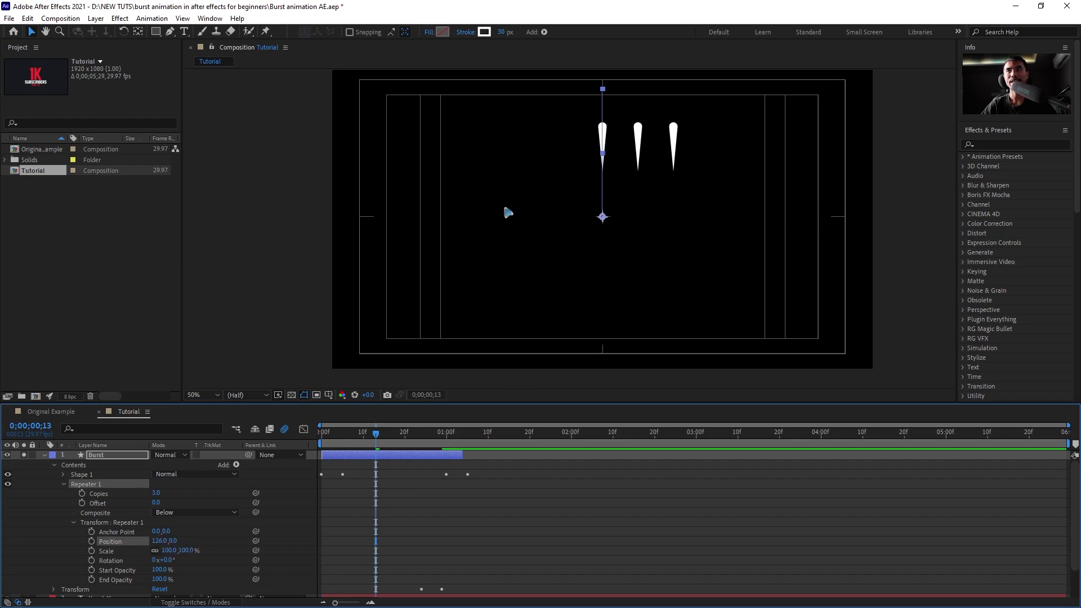
left_click_drag(174, 542, 213, 542)
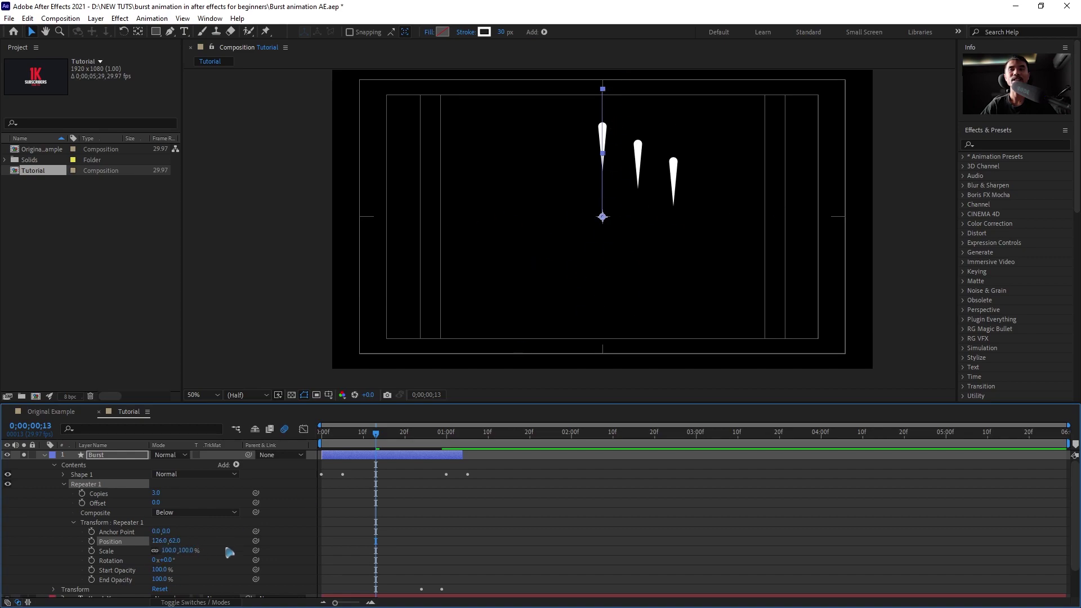
left_click(158, 541)
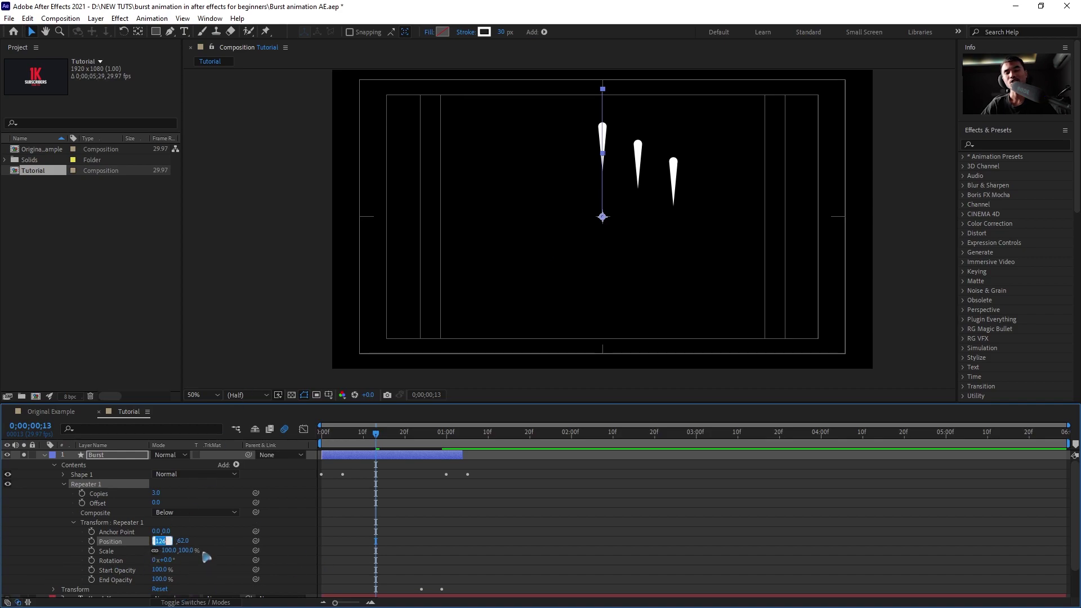
type("0")
key("Return")
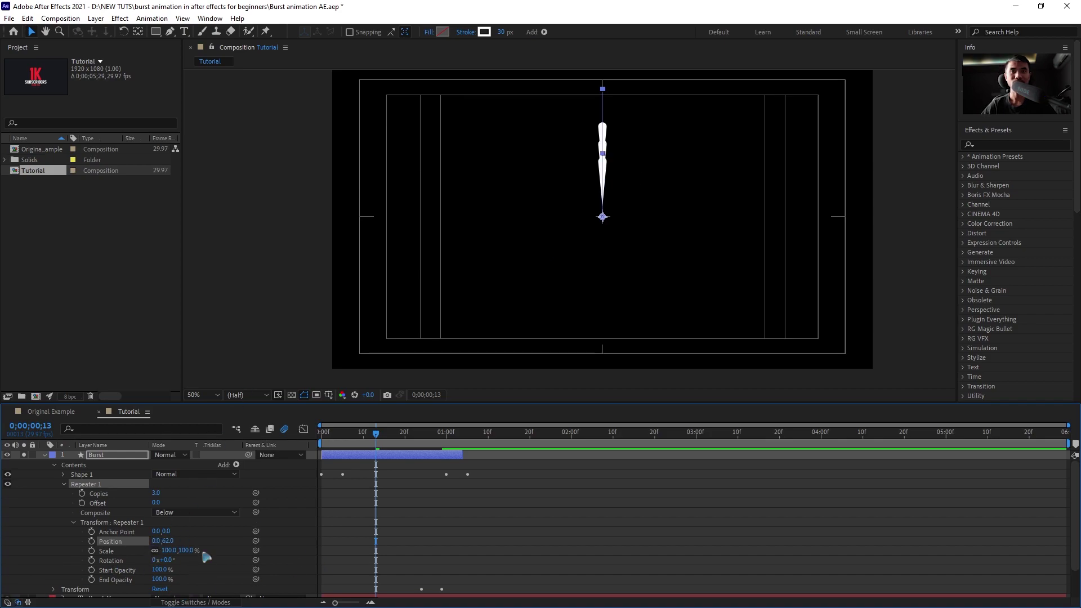
left_click(169, 541)
key("Return")
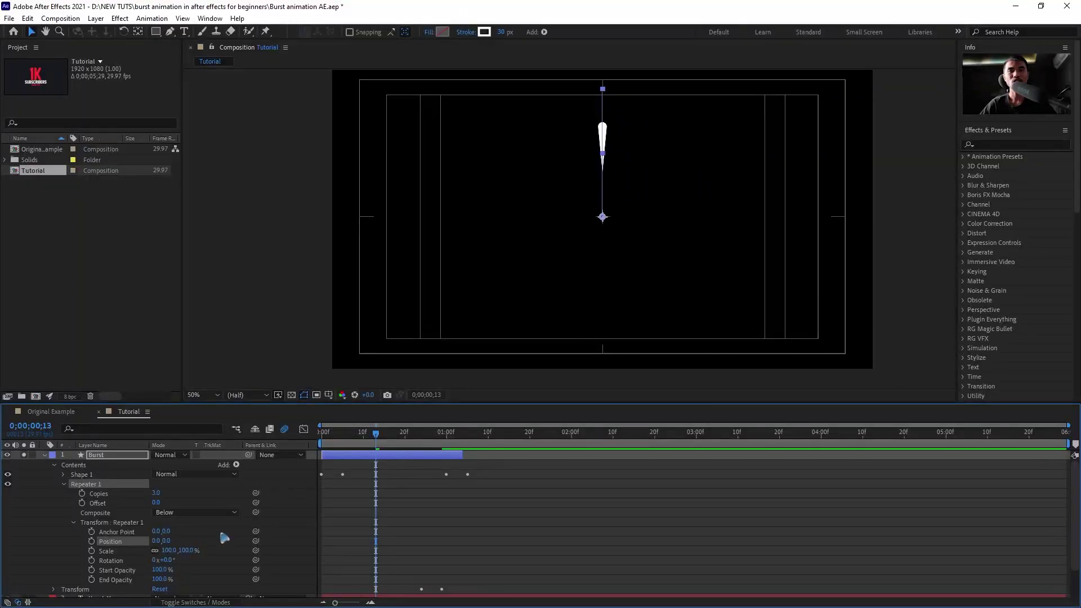
scroll(224, 538, "down", 3)
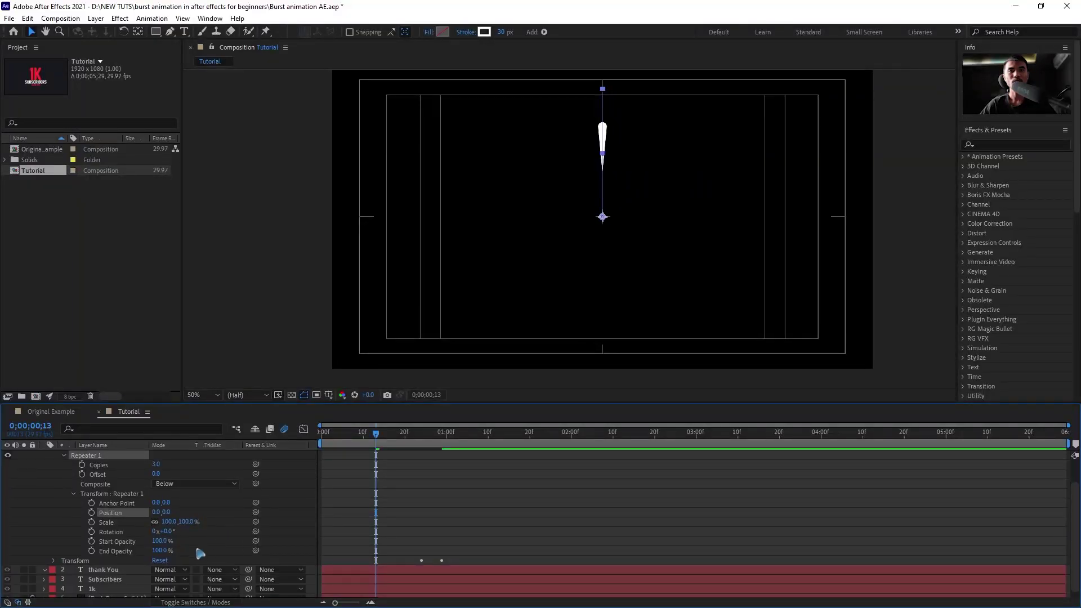
- Set the Repeater's rotation to 45° per copy
left_click(117, 533)
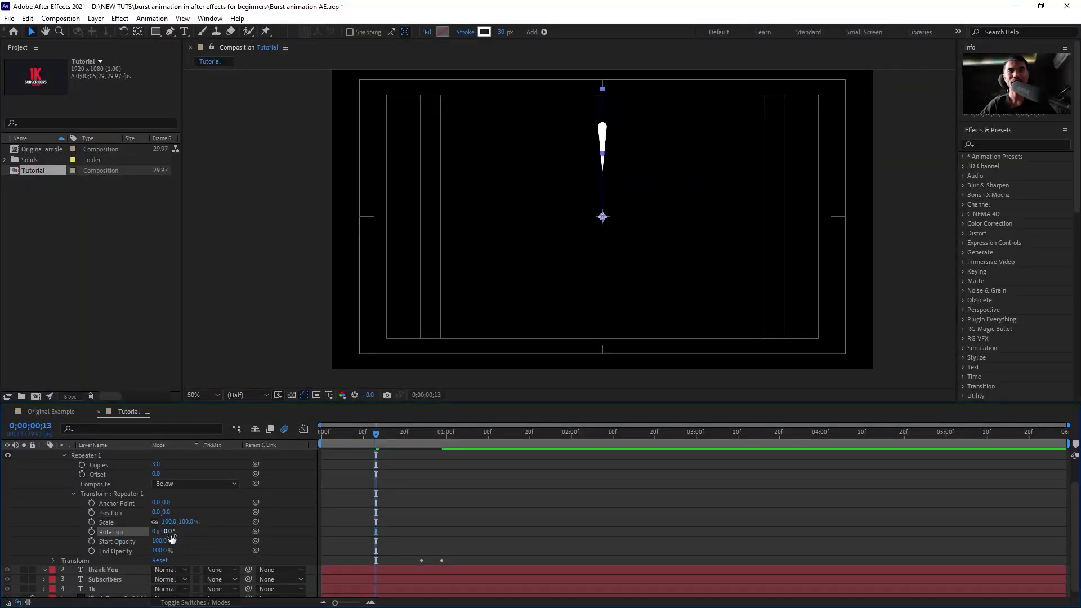
left_click(168, 532)
key("Return")
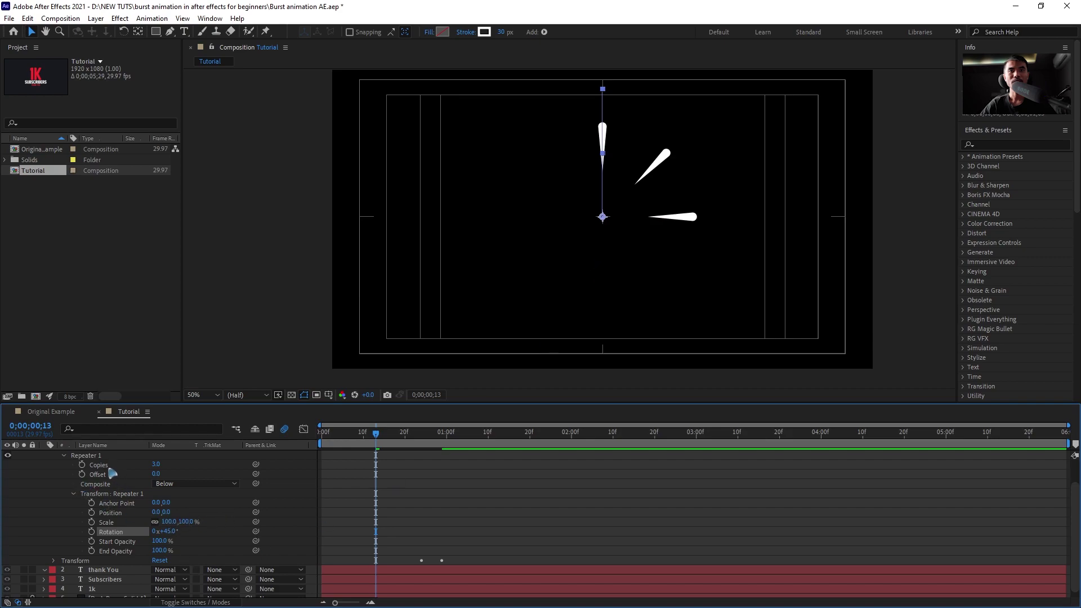
- Enter 360/45 for 8 copies and preview the radial burst
left_click(96, 456)
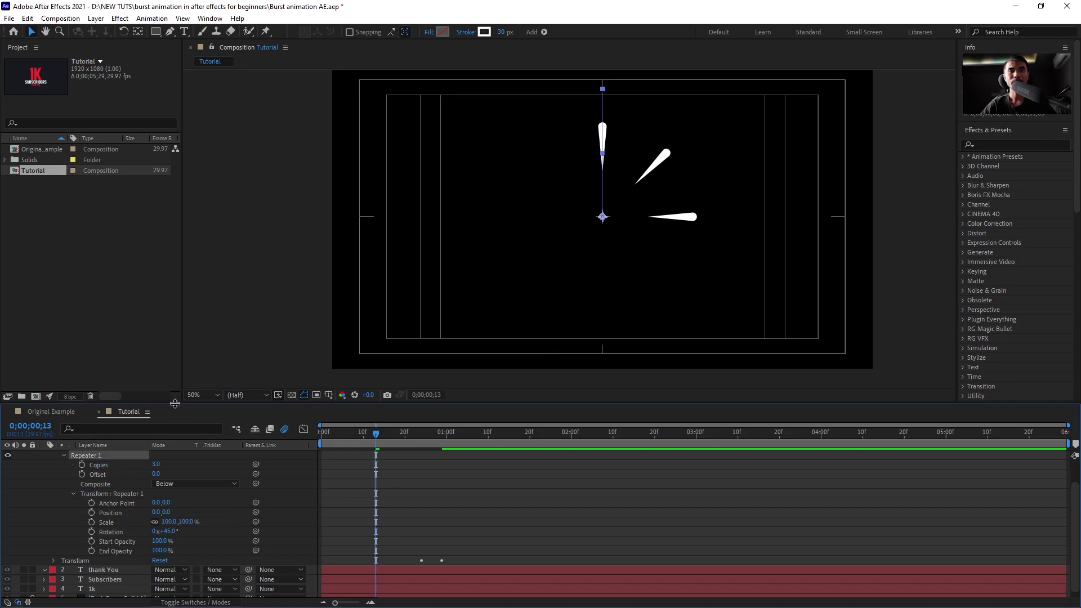
left_click_drag(175, 403, 175, 377)
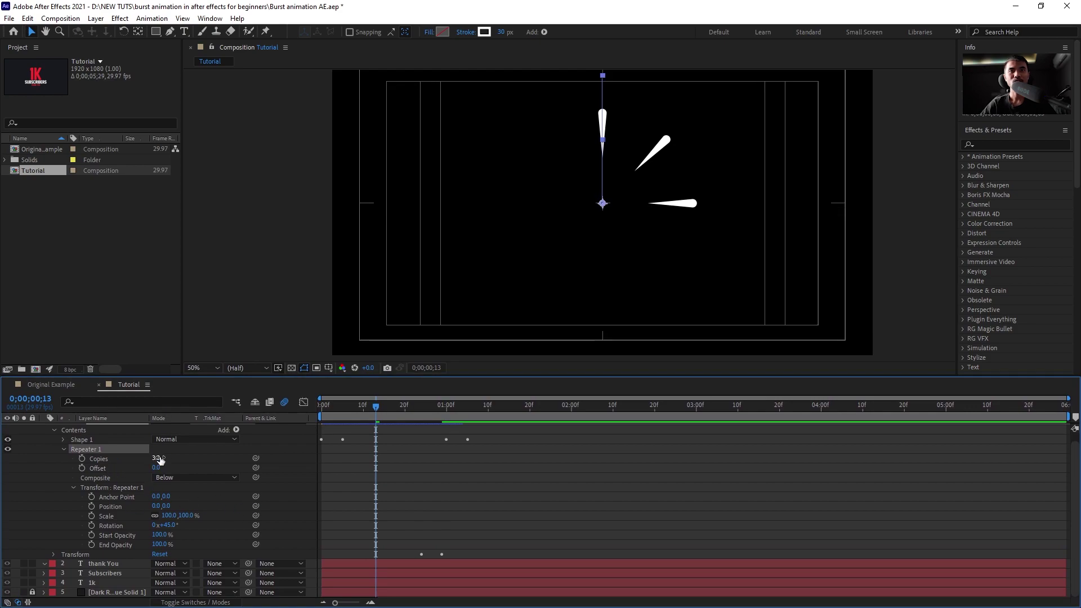
left_click(160, 458)
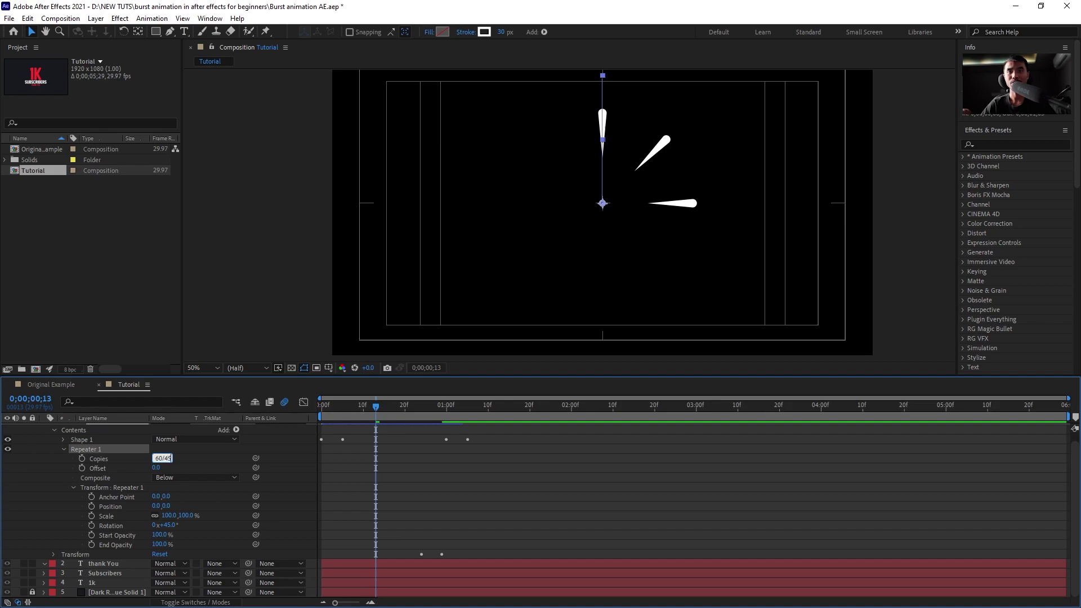
key("Return")
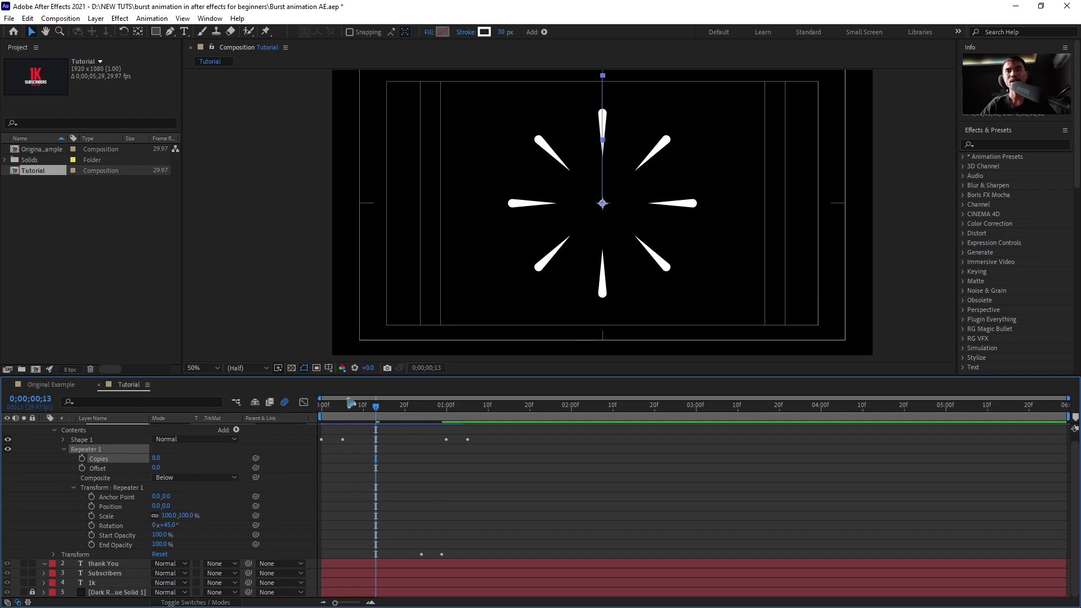
key("Home")
key("space")
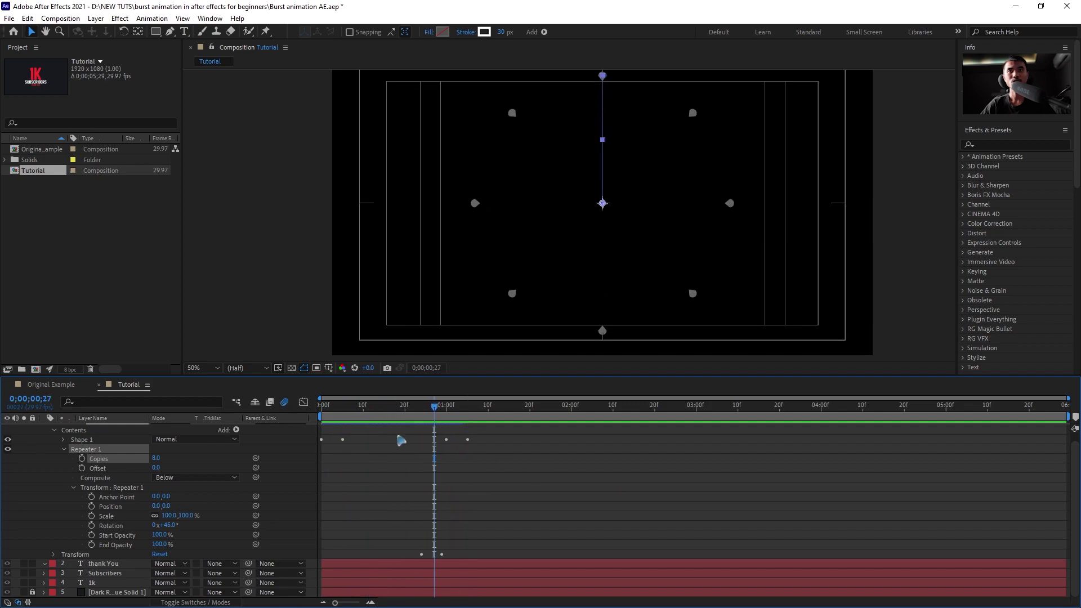
- Duplicate the Burst layer and hide the Burst 2 copy
left_click(386, 421)
scroll(152, 492, "up", 1)
left_click(44, 428)
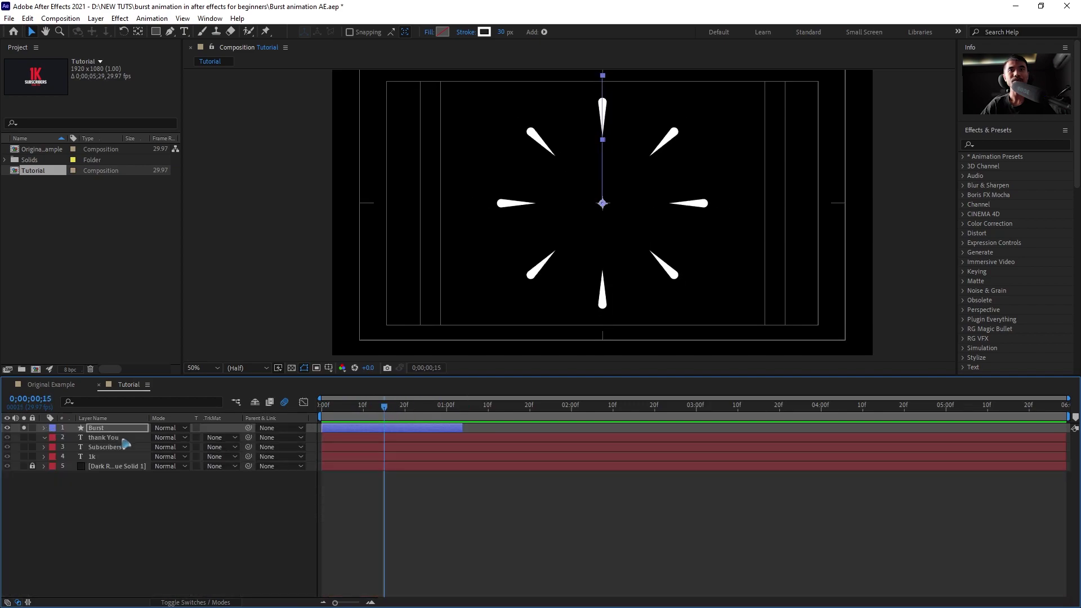
key("Return")
key("ctrl+d")
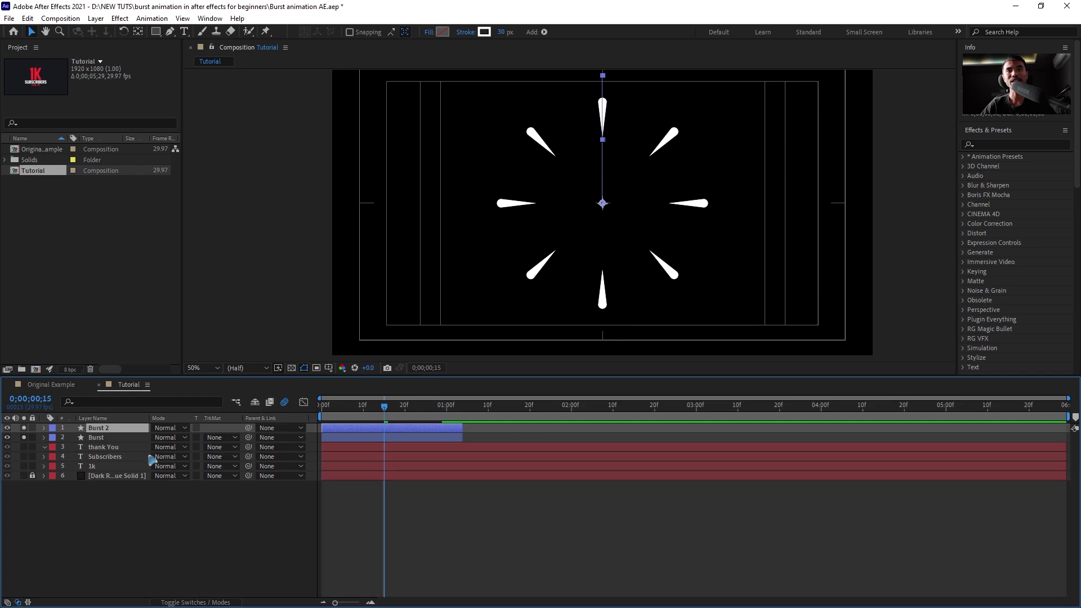
left_click(7, 427)
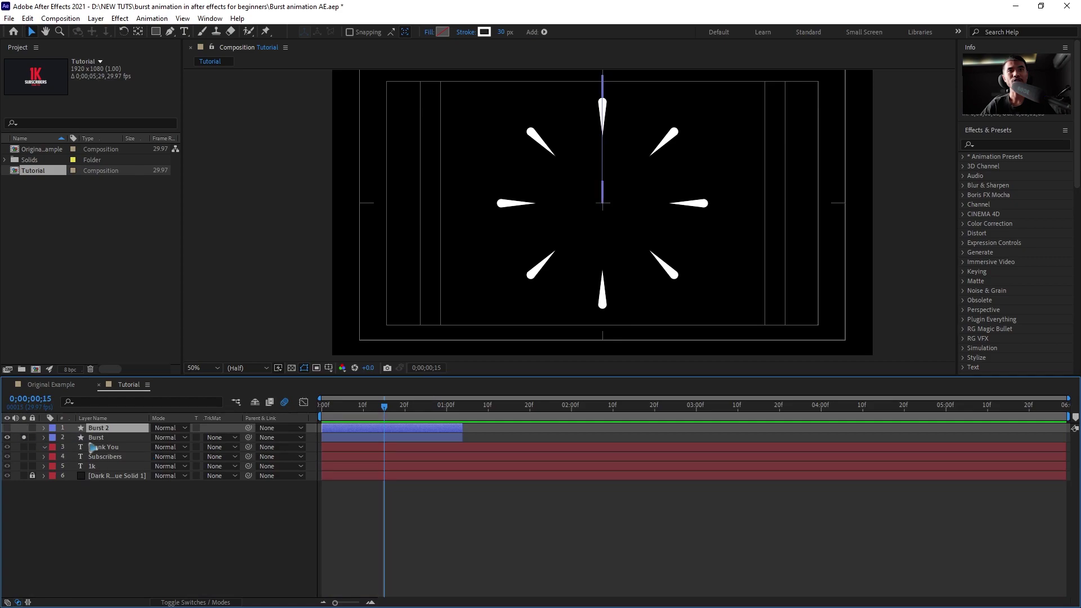
- Add dashes of length 28 to Burst's stroke and move it below the text layers
left_click(46, 439)
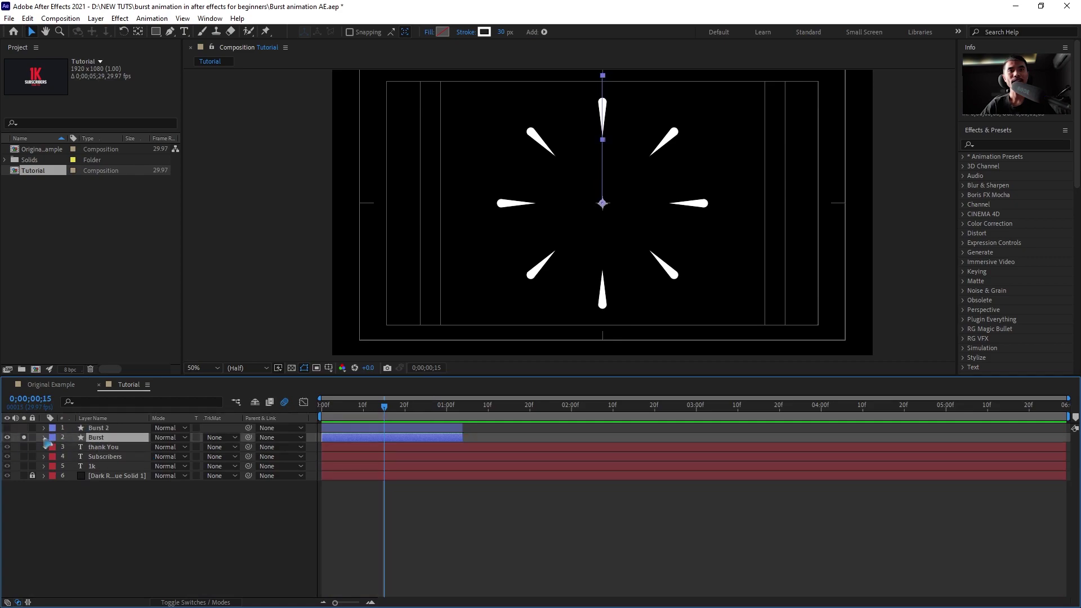
left_click(63, 466)
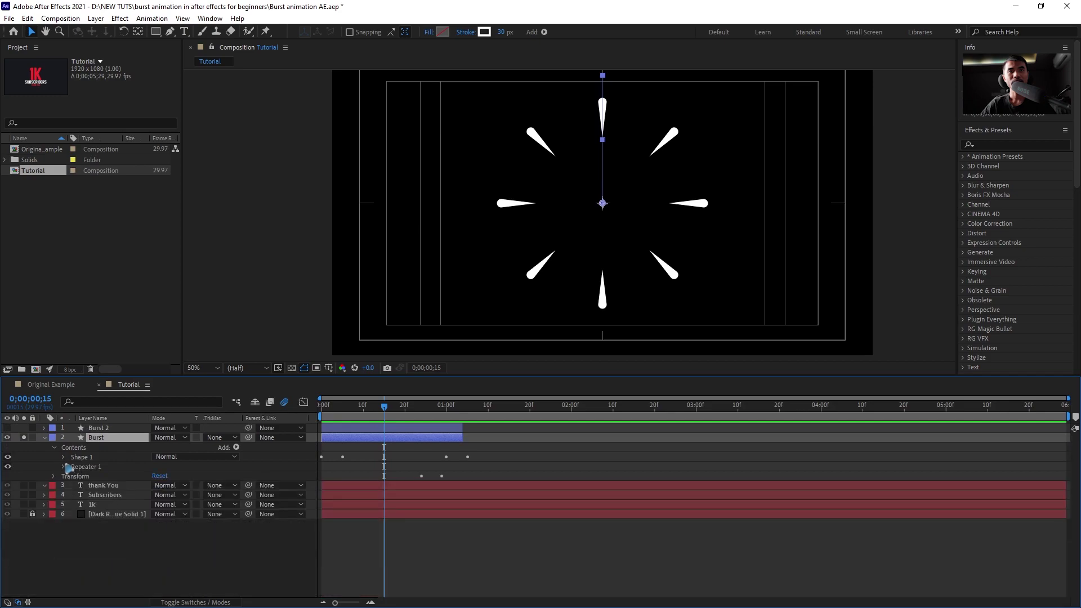
left_click(63, 457)
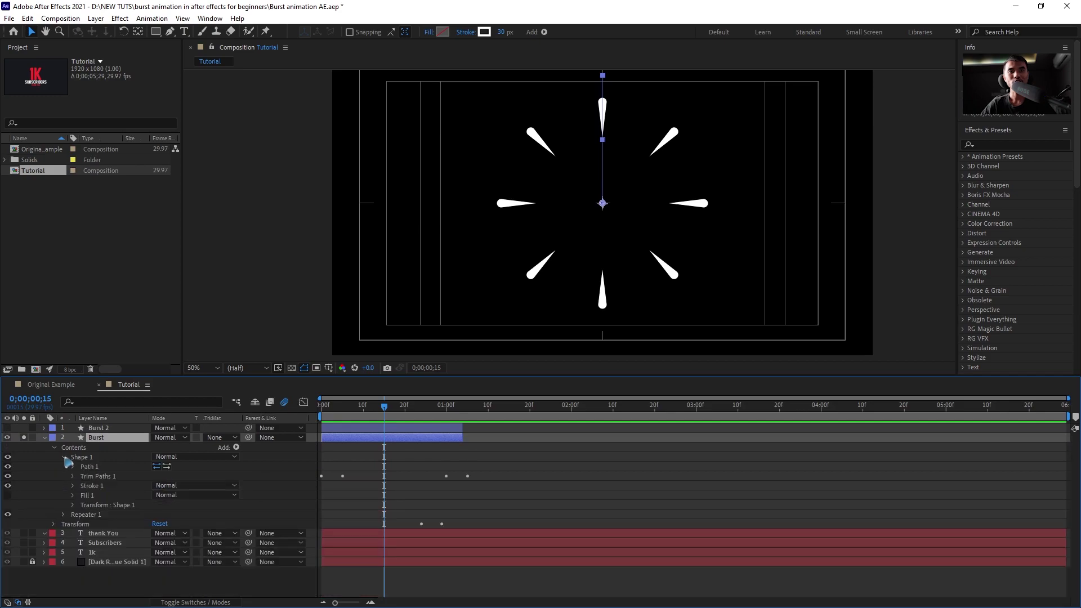
left_click(91, 486)
left_click(74, 486)
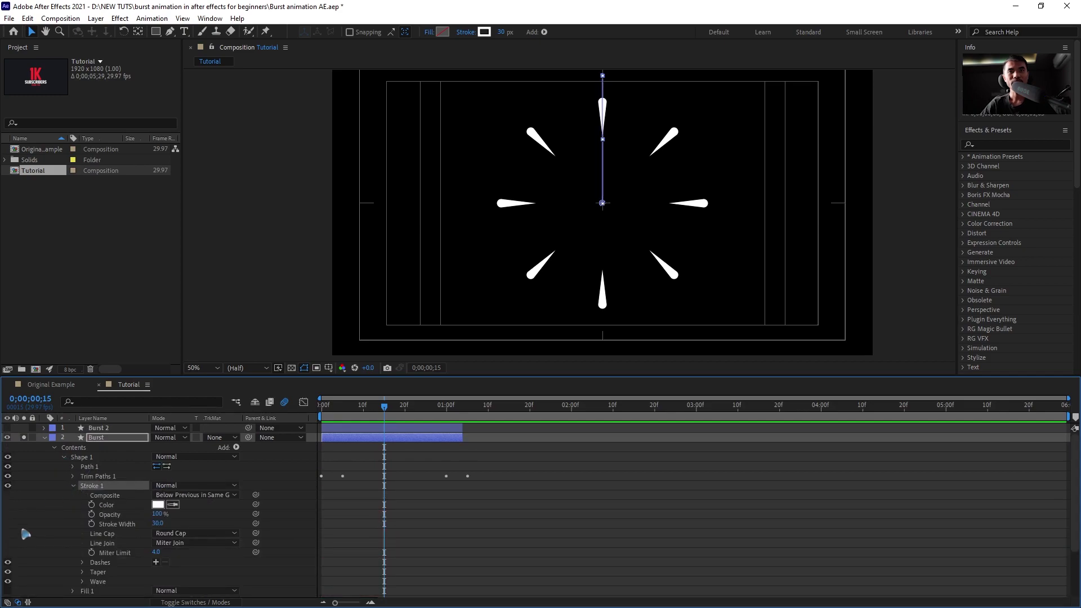
left_click(156, 562)
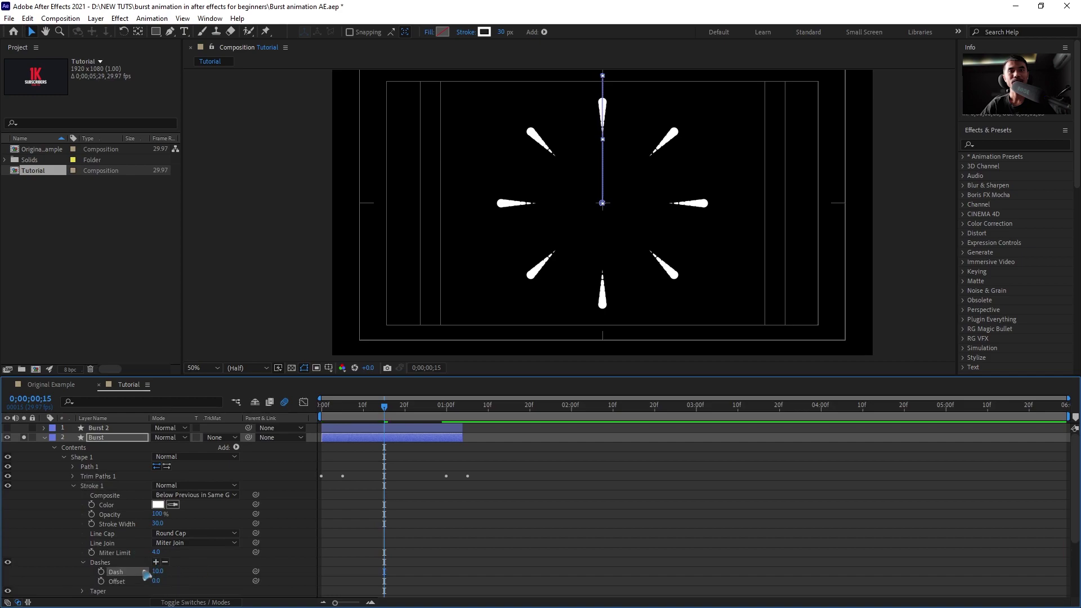
left_click_drag(161, 573, 170, 575)
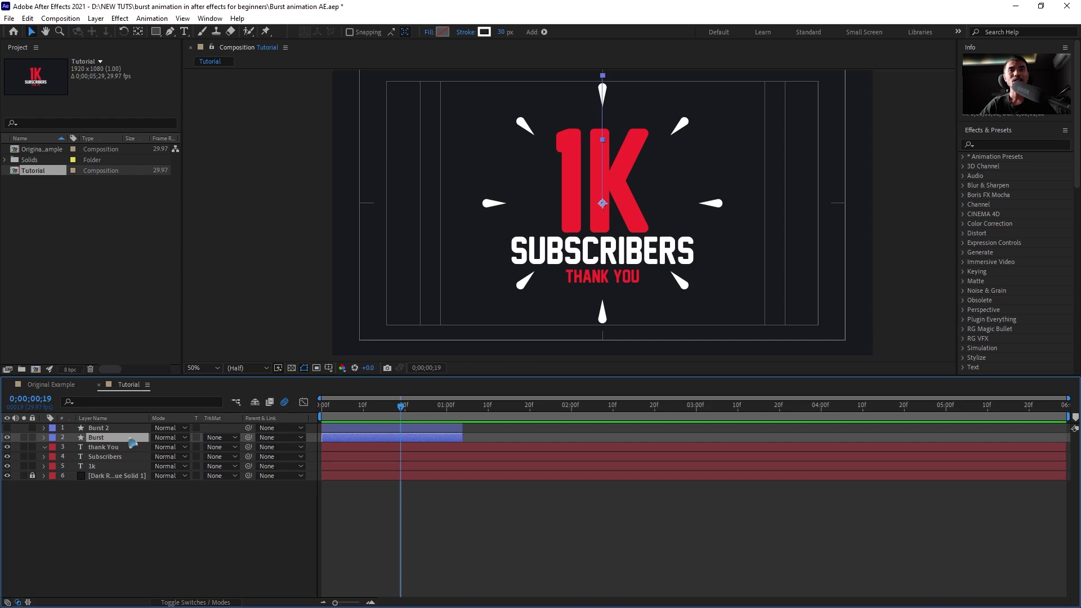
left_click_drag(132, 443, 133, 475)
- Place Burst just above the dark solid, then select the 1k text layer
left_click(362, 510)
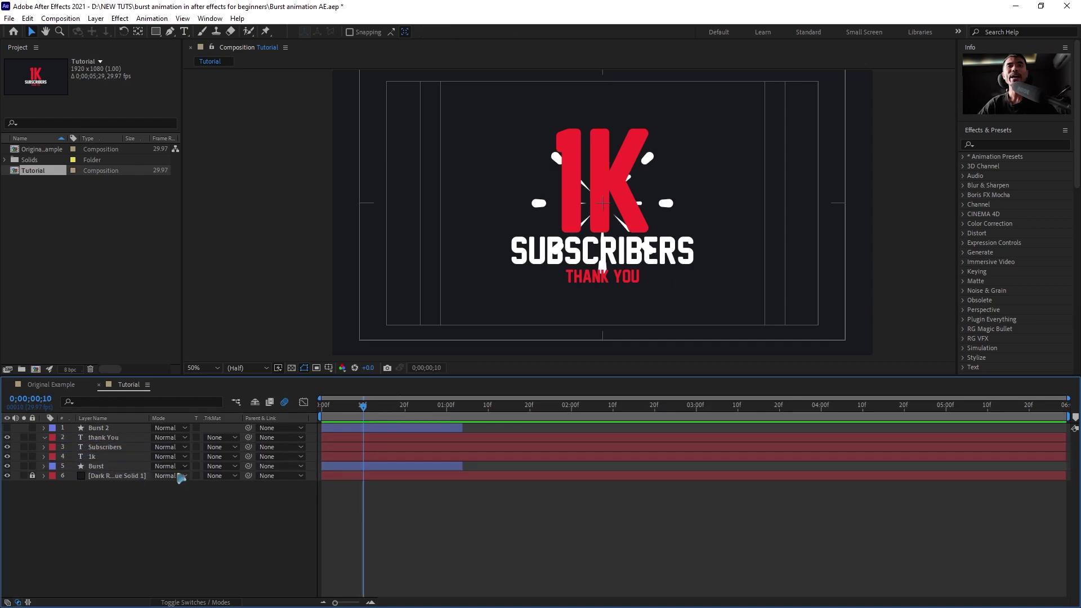
left_click(124, 457)
left_click_drag(362, 405, 322, 405)
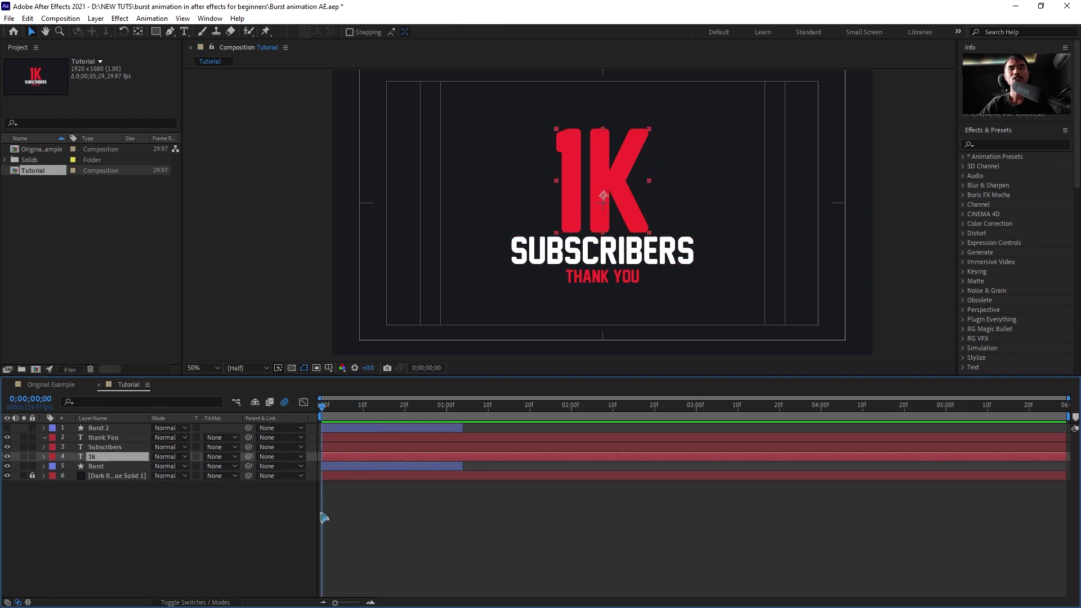
left_click(114, 526)
left_click(103, 457)
left_click(162, 19)
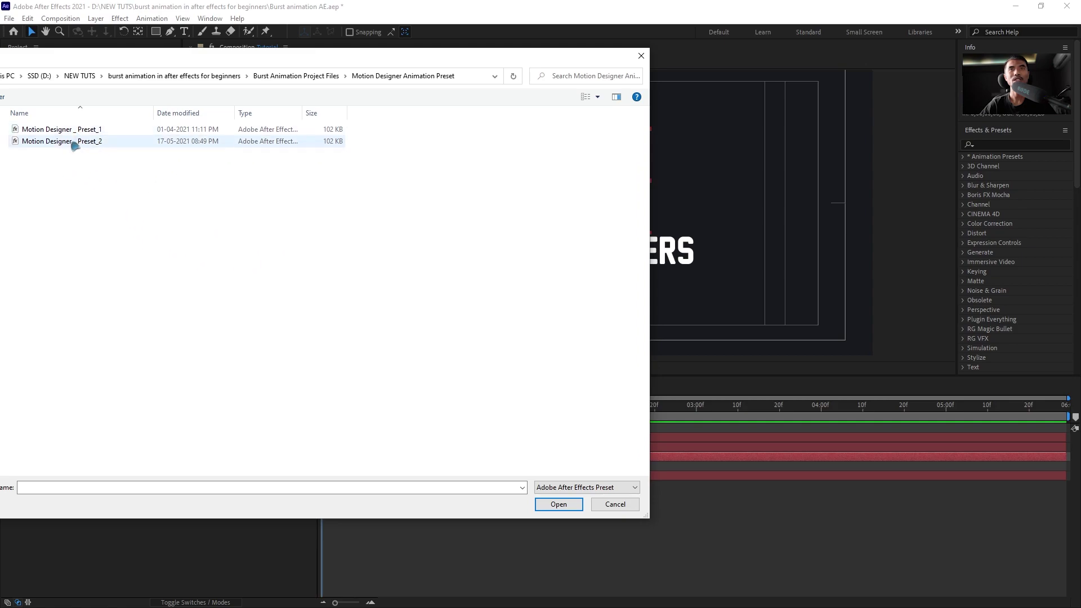
- Apply Motion Designer _ Preset_2 to the 1k layer, then give Subscribers the same preset
double_click(72, 142)
left_click(118, 448)
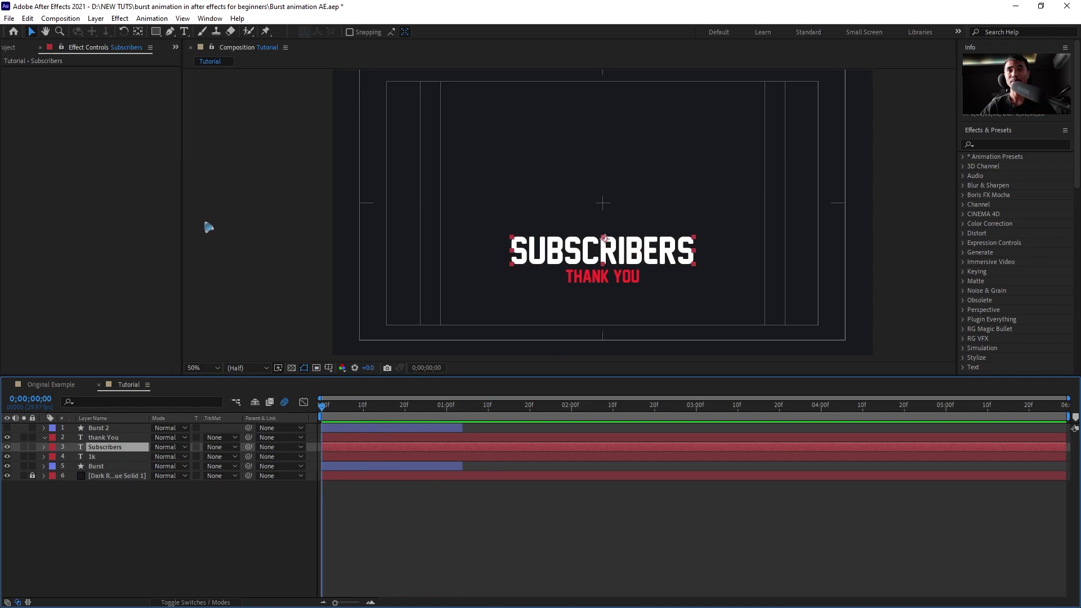
left_click(152, 19)
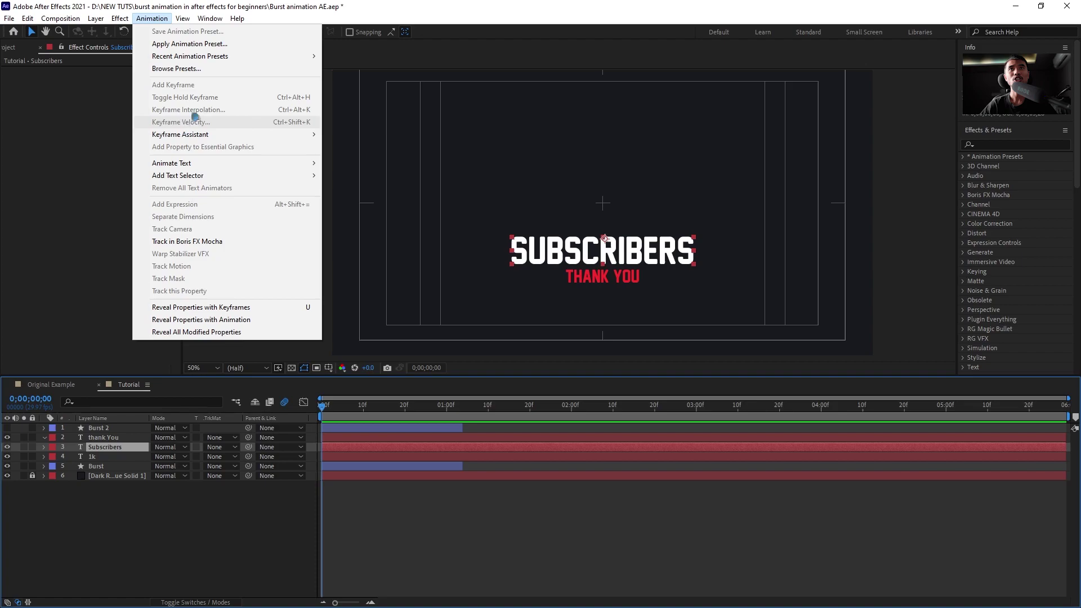
left_click(191, 44)
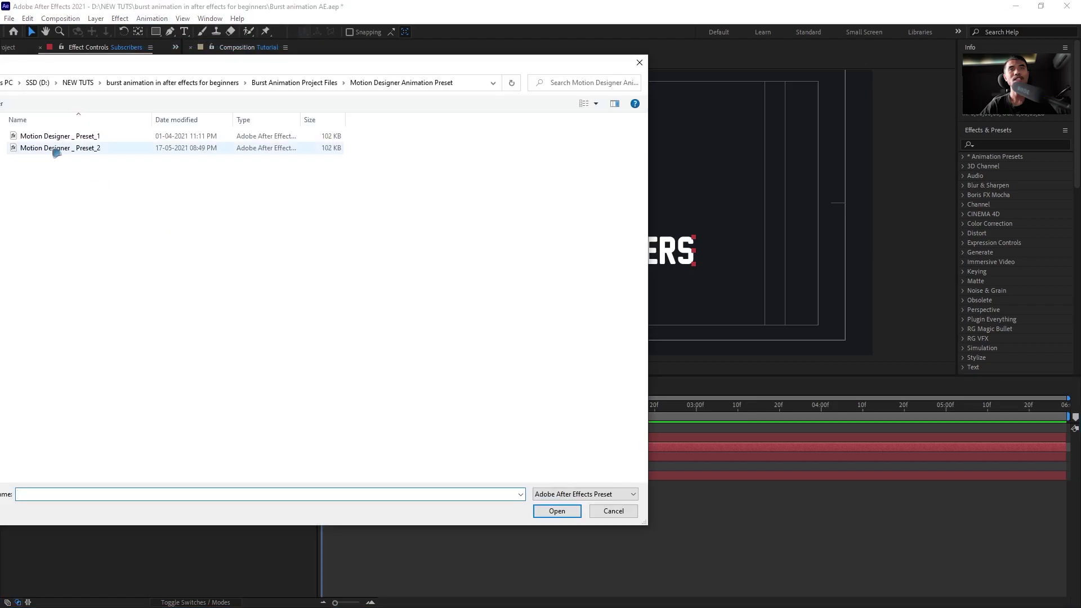
left_click(56, 148)
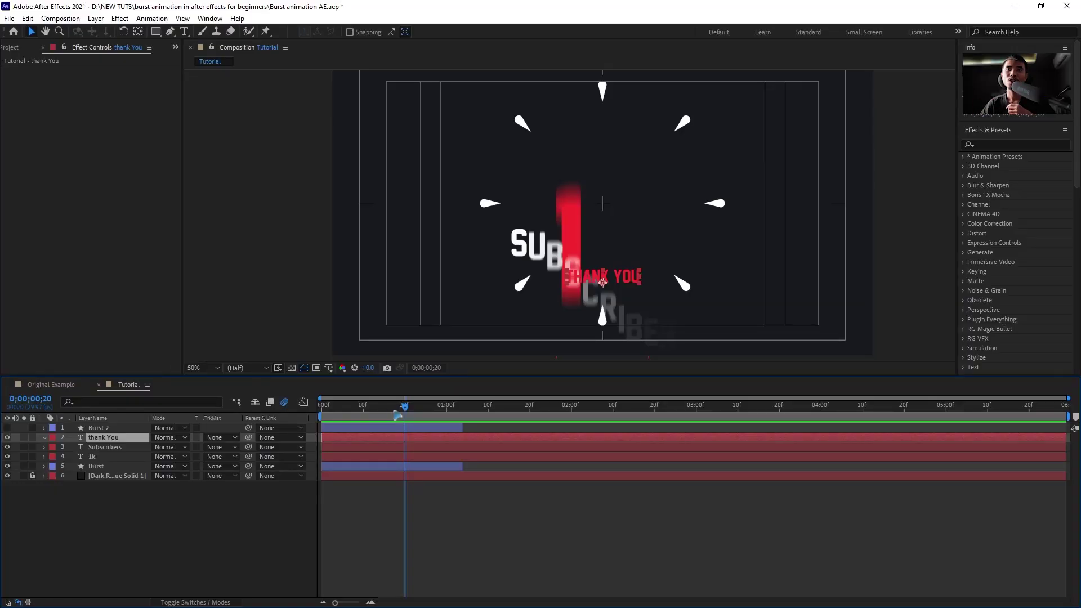
- Scrub through the opening frames to review the title animation, stopping at frame 17
left_click_drag(401, 411, 407, 436)
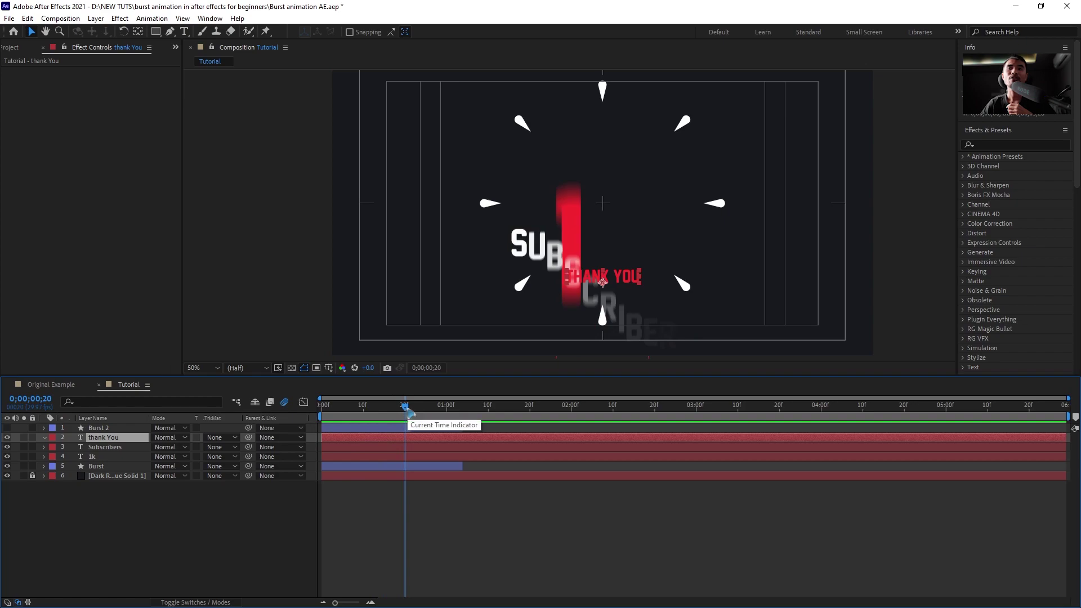
left_click_drag(405, 411, 405, 433)
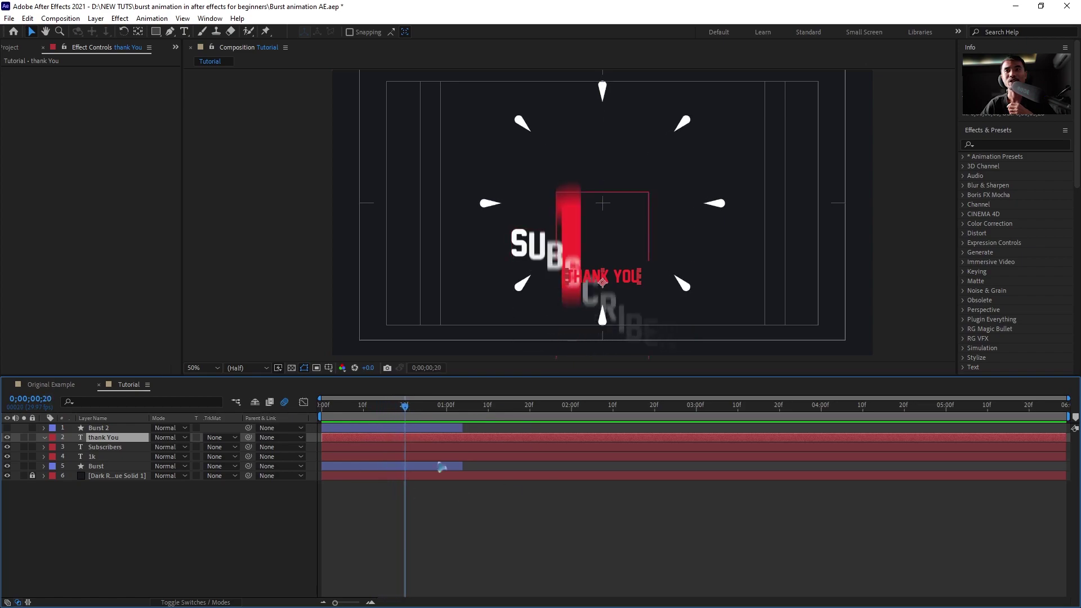
mouse_move(405, 407)
left_mouse_down()
mouse_move(367, 417)
mouse_move(398, 422)
left_mouse_up()
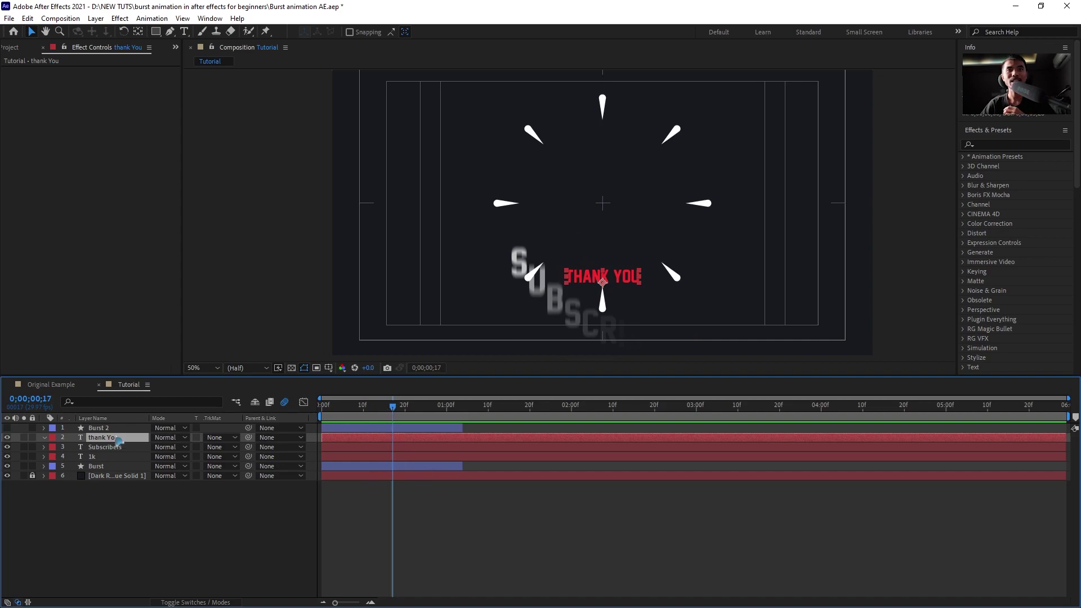
left_click(157, 25)
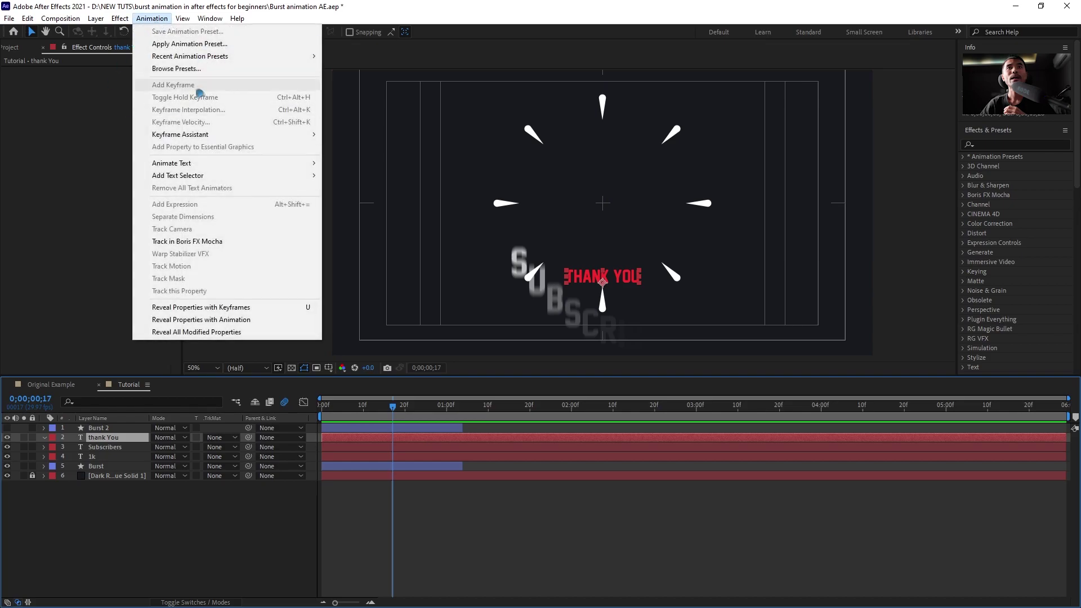
left_click(180, 45)
double_click(157, 148)
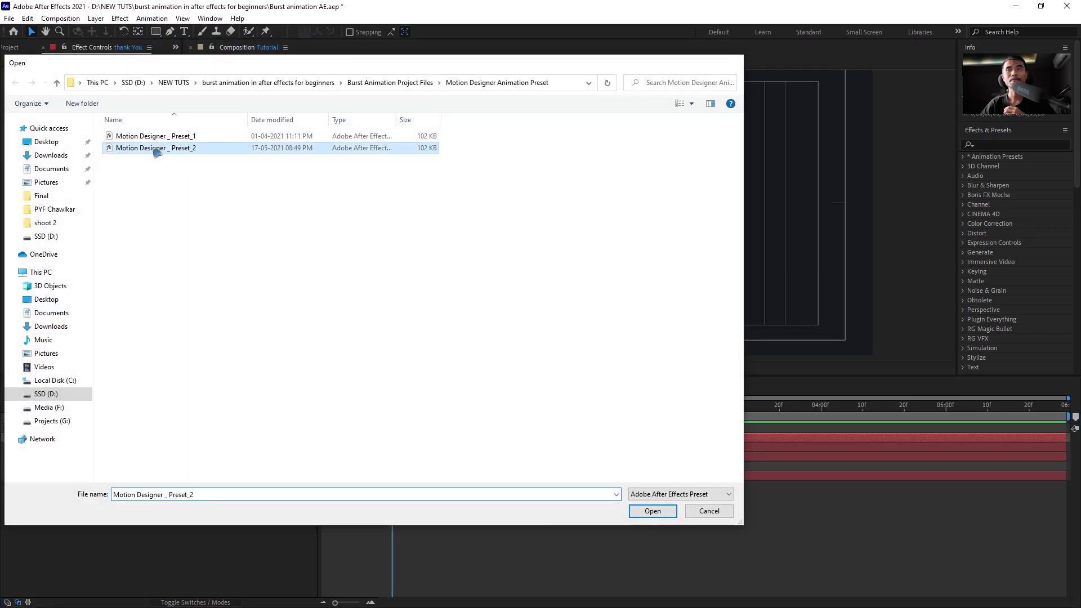
left_click(501, 556)
key("space")
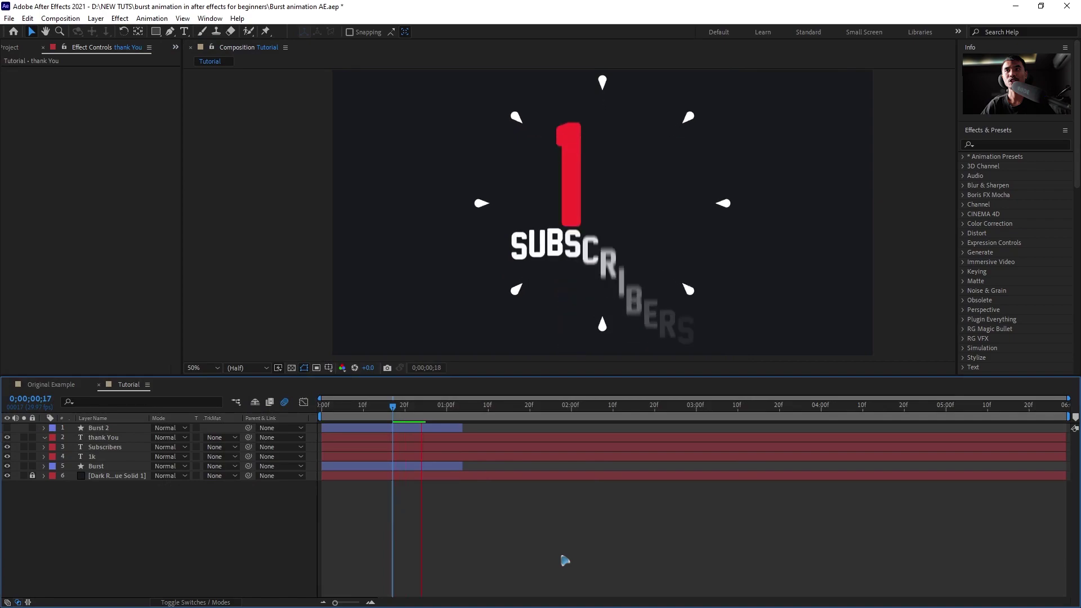
key("space")
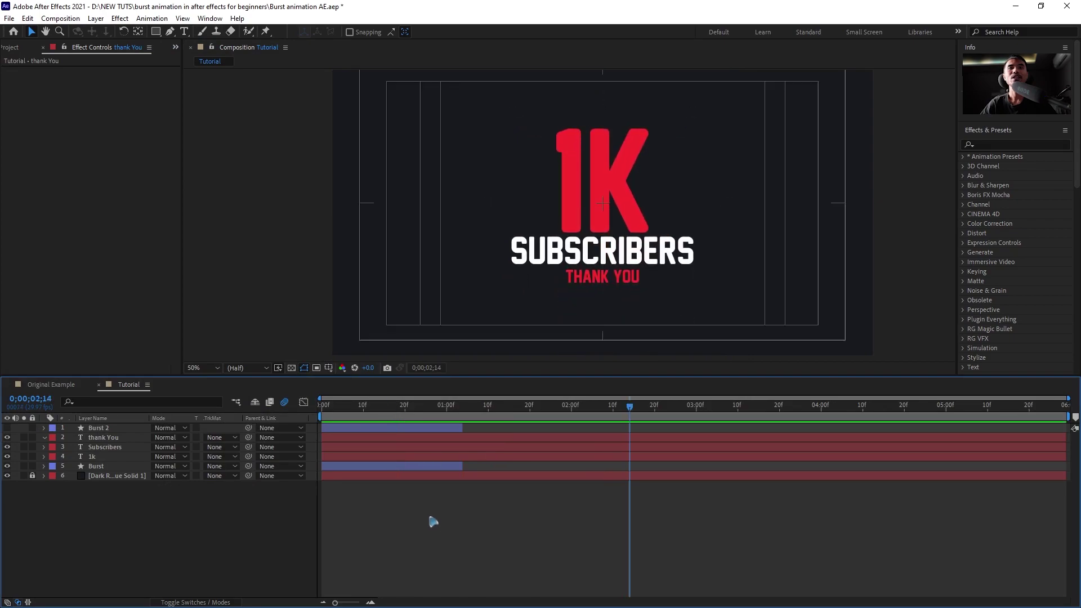
key("Home")
key("space")
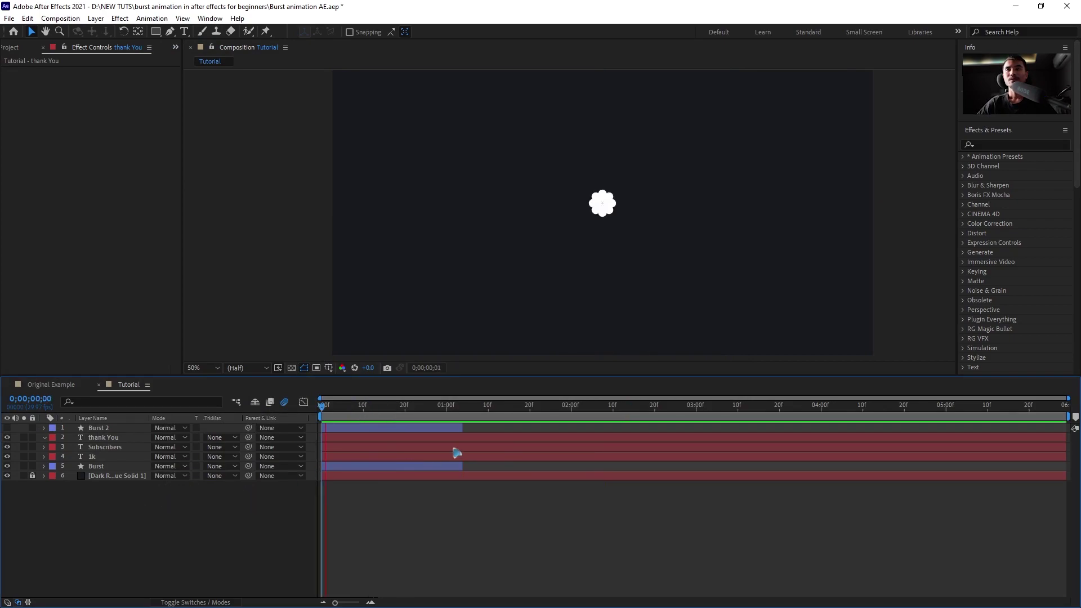
key("space")
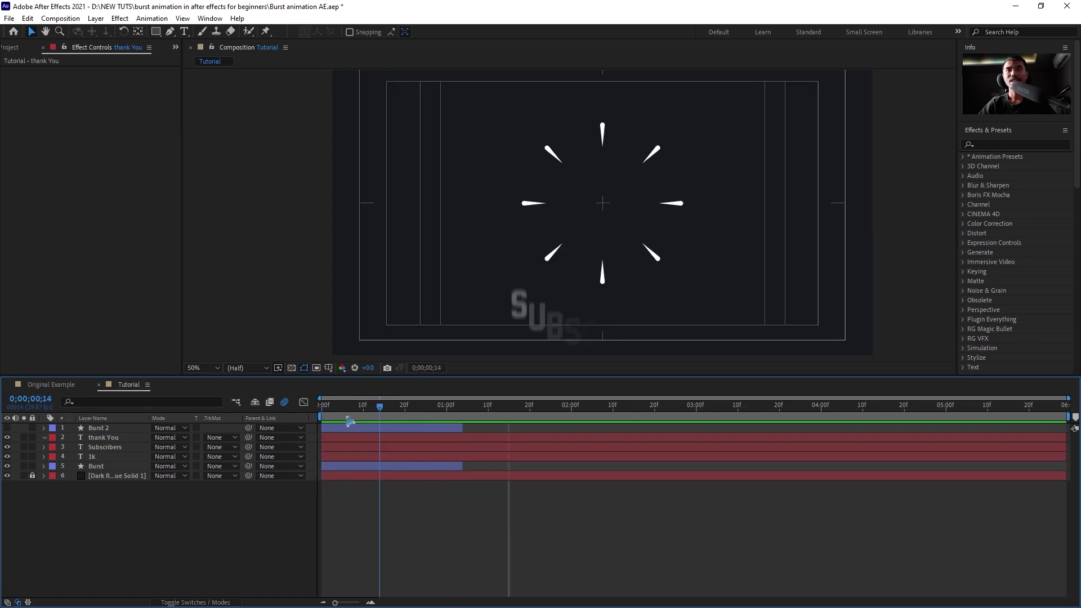
- Shift the Burst layer to start around frame 27, then preview the burst with the title
left_click_drag(325, 409, 459, 435)
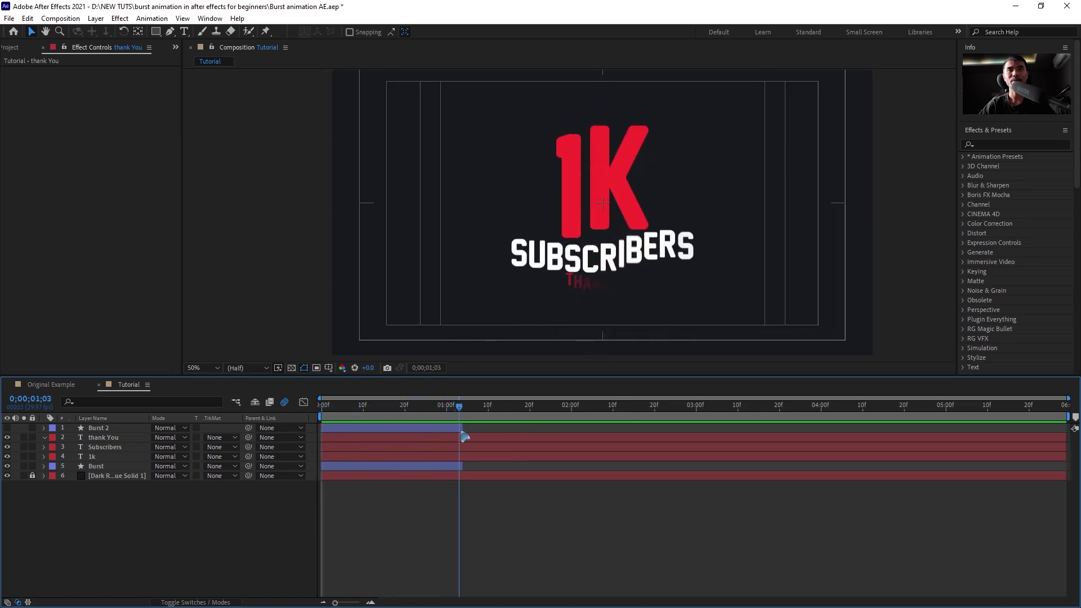
left_click(112, 467)
left_click_drag(340, 478, 451, 479)
left_click_drag(380, 408, 448, 443)
key("space")
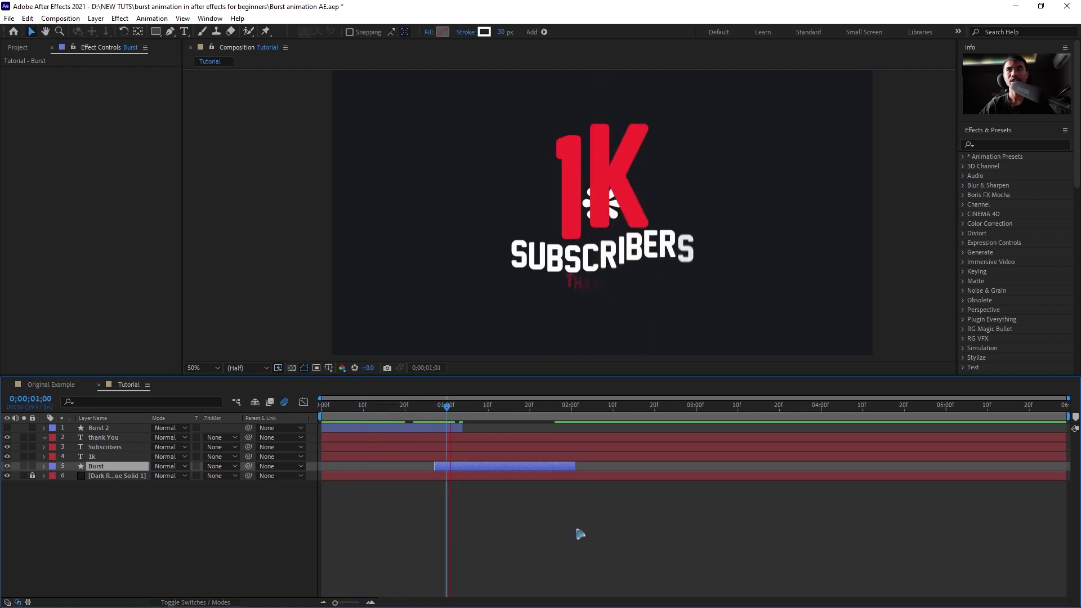
key("space")
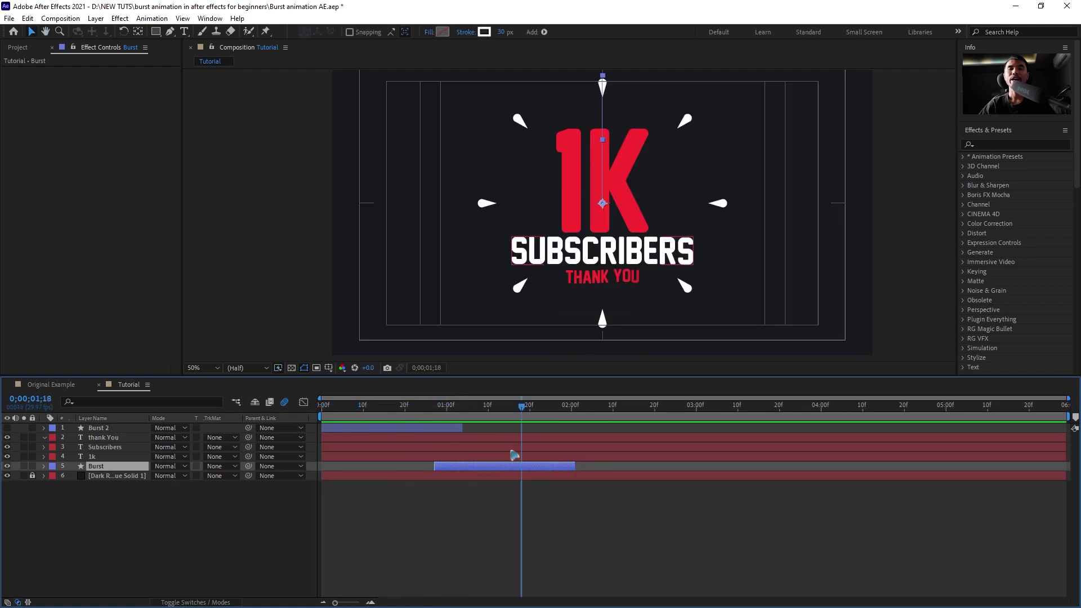
- Expand the Burst layer's contents down to Repeater 1's Transform settings
left_click(45, 466)
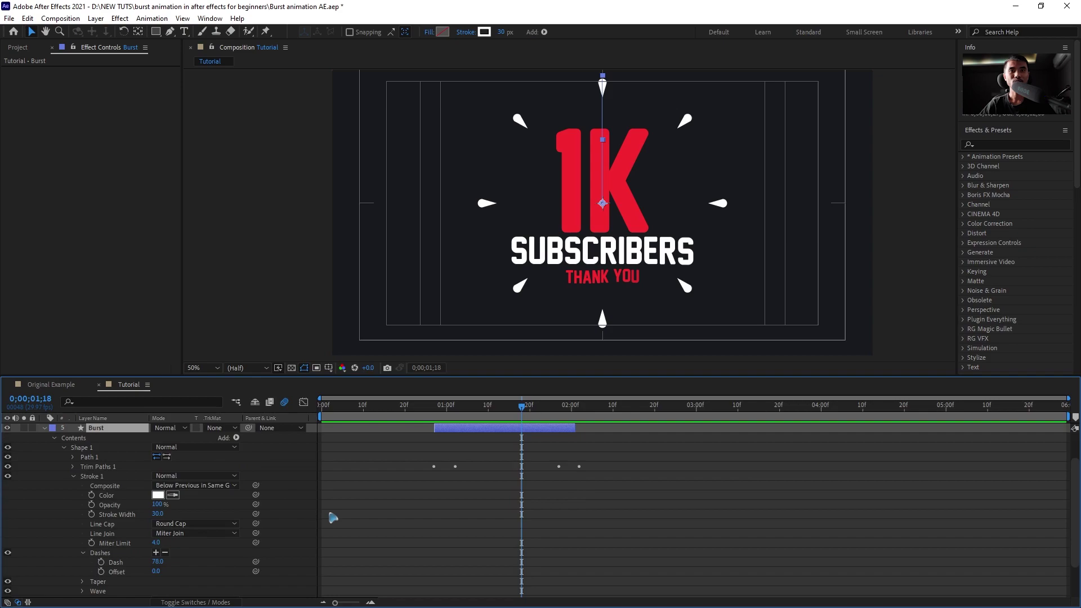
scroll(332, 516, "down", 2)
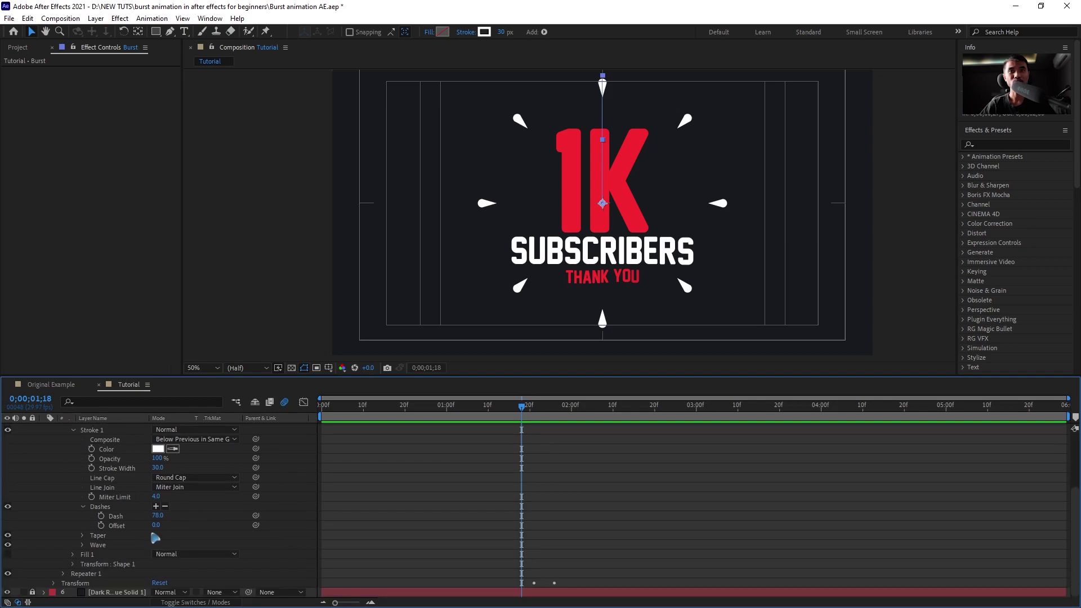
scroll(52, 518, "up", 3)
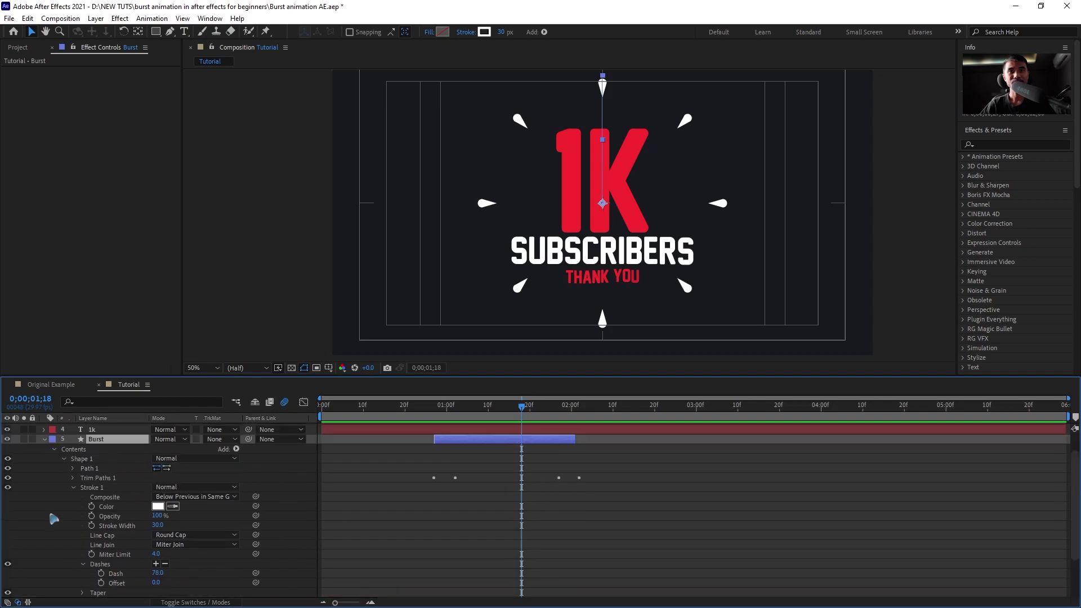
left_click(73, 487)
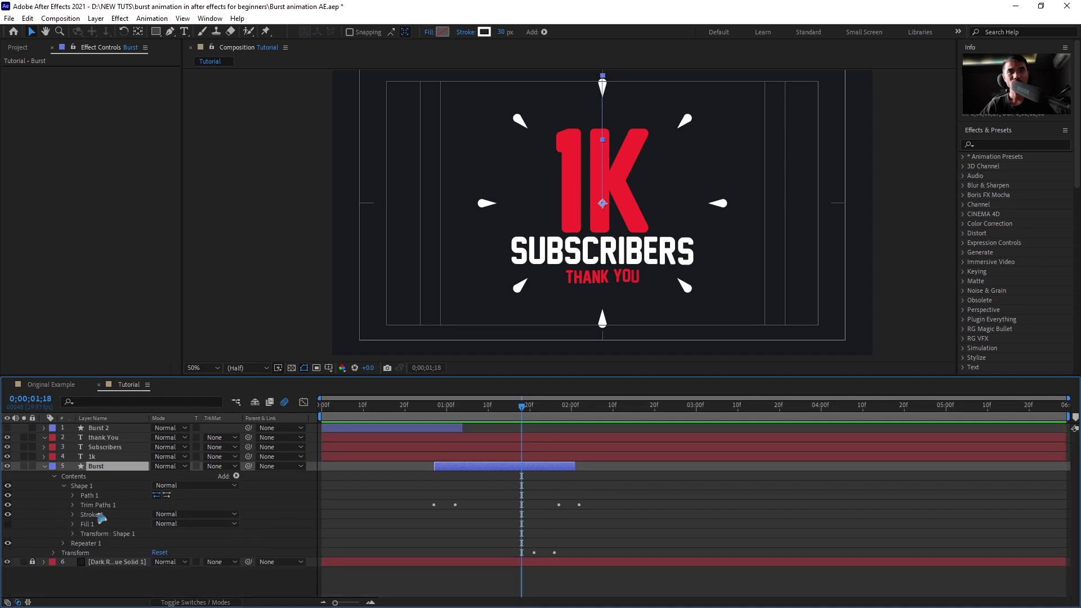
left_click(64, 544)
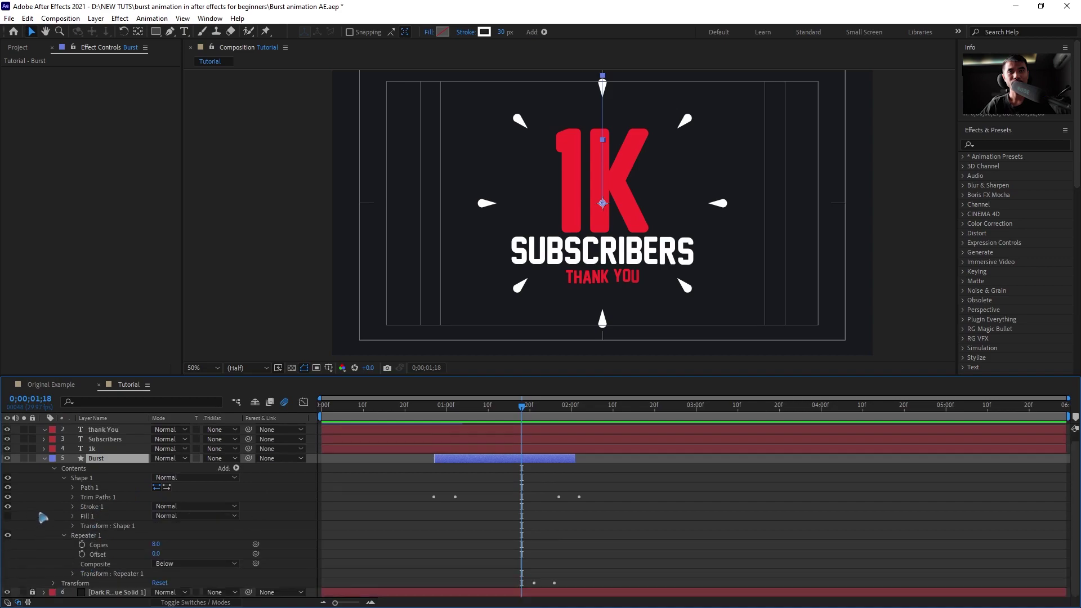
left_click(72, 573)
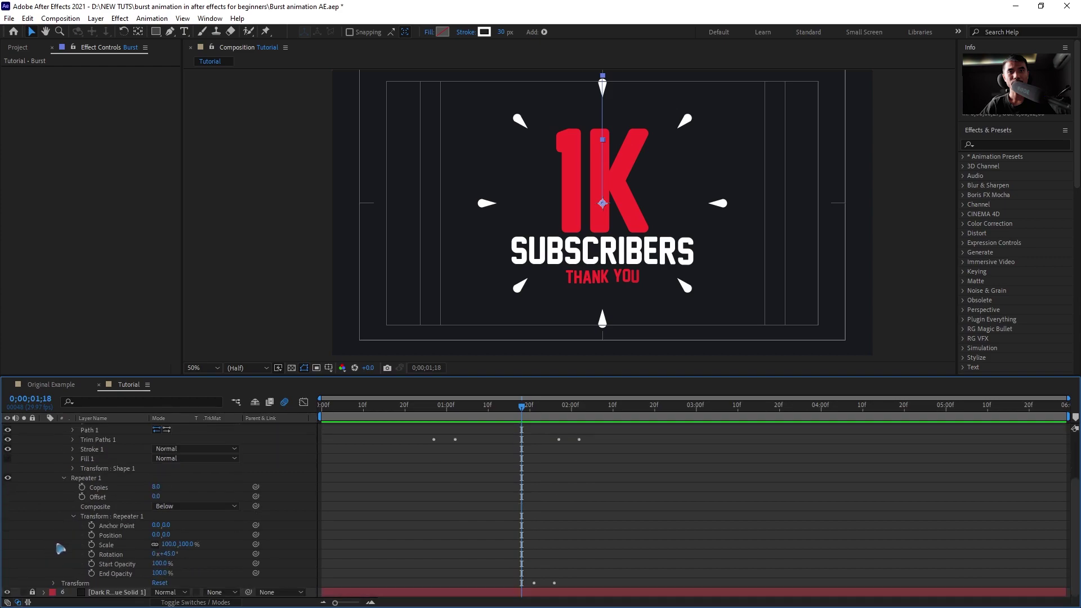
- Set the repeater rotation to 20° and copies to 18 (360/20), then preview
left_click(176, 554)
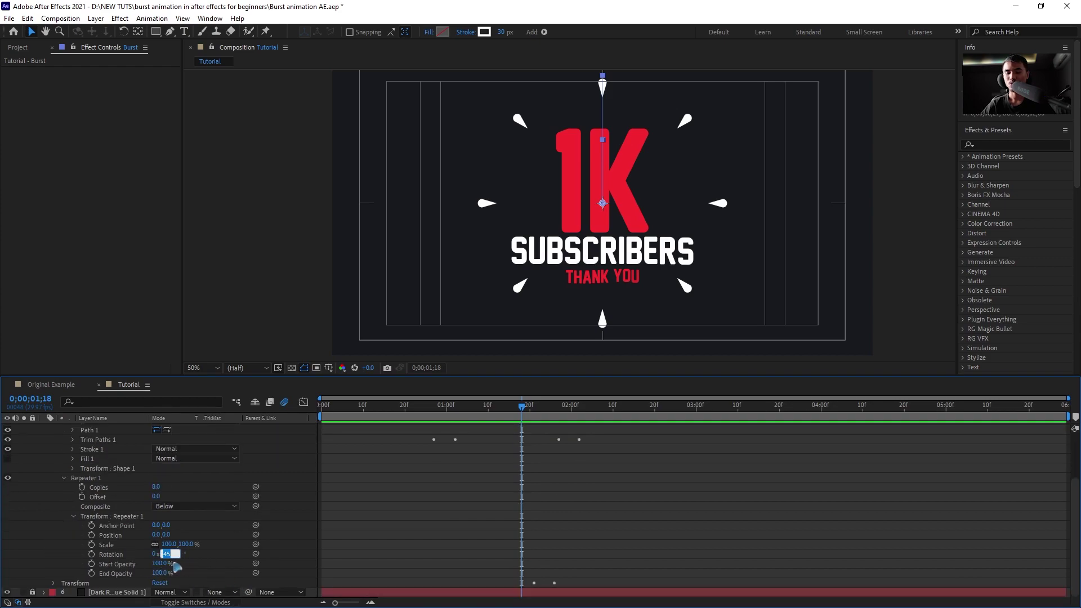
left_click(156, 488)
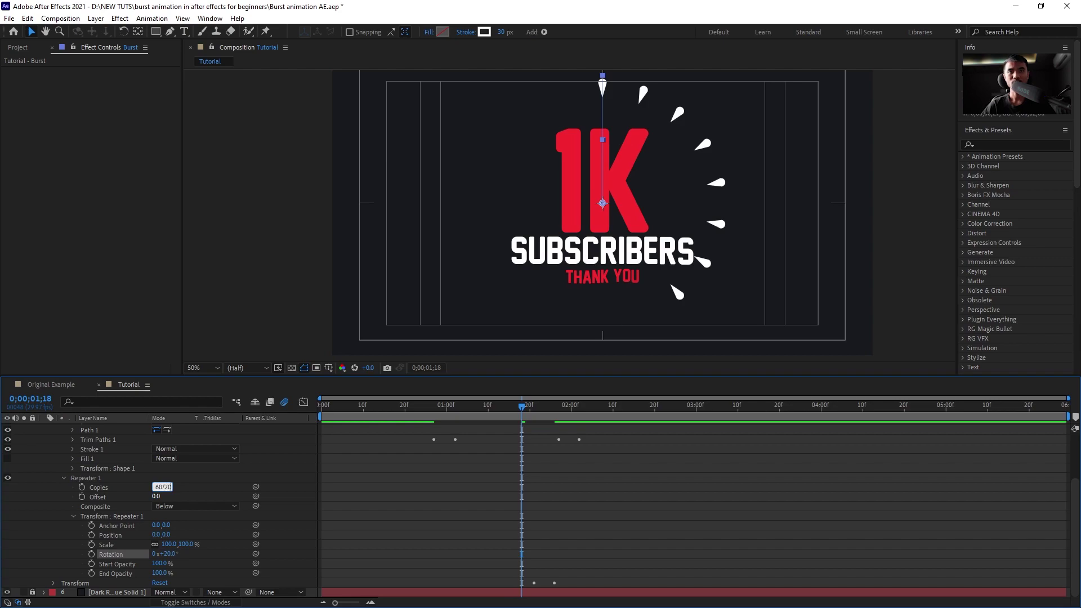
key("Return")
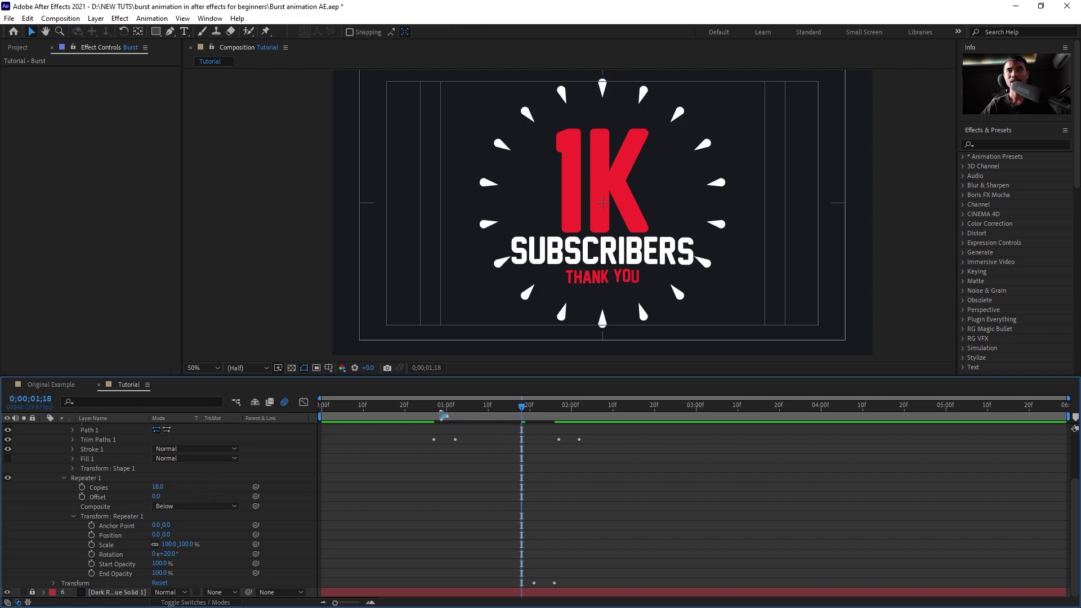
key("space")
key("apostrophe")
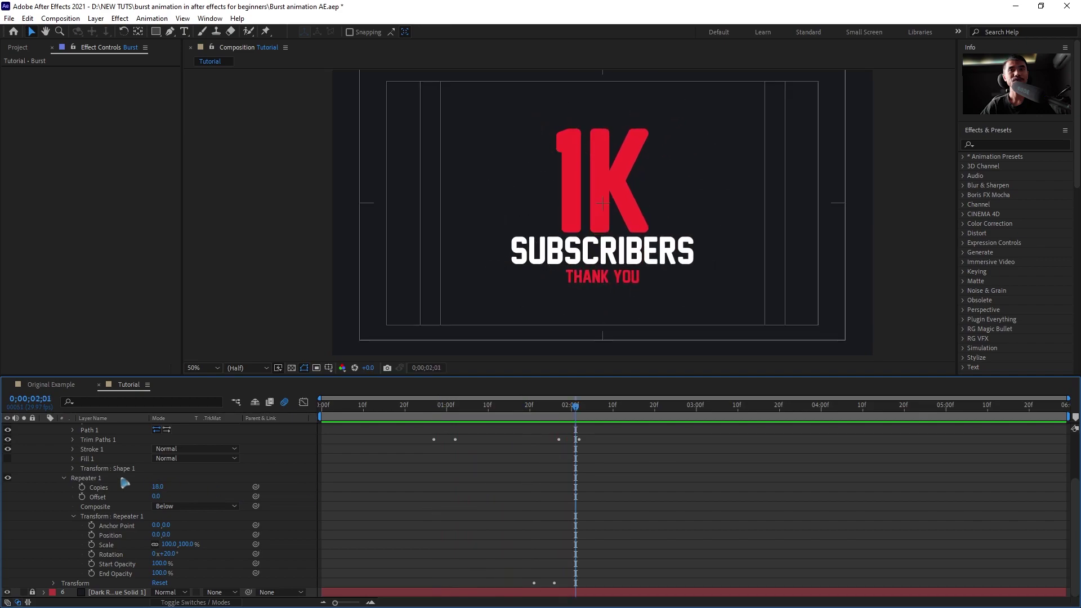
key("u")
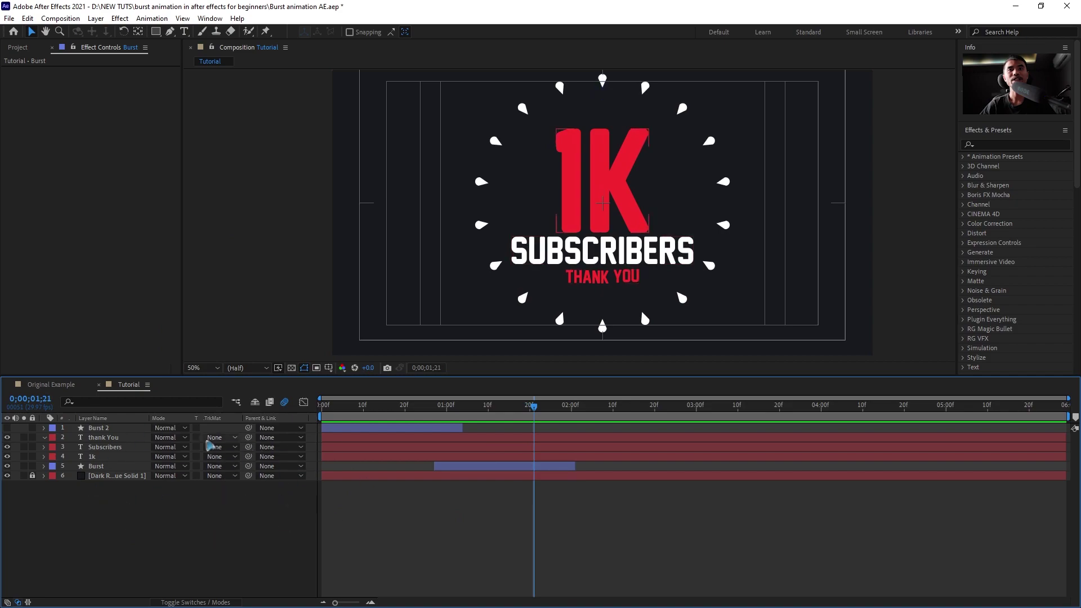
- Draw a looping bezier swoosh with the Pen tool from lower left around the 1K title
left_click(170, 32)
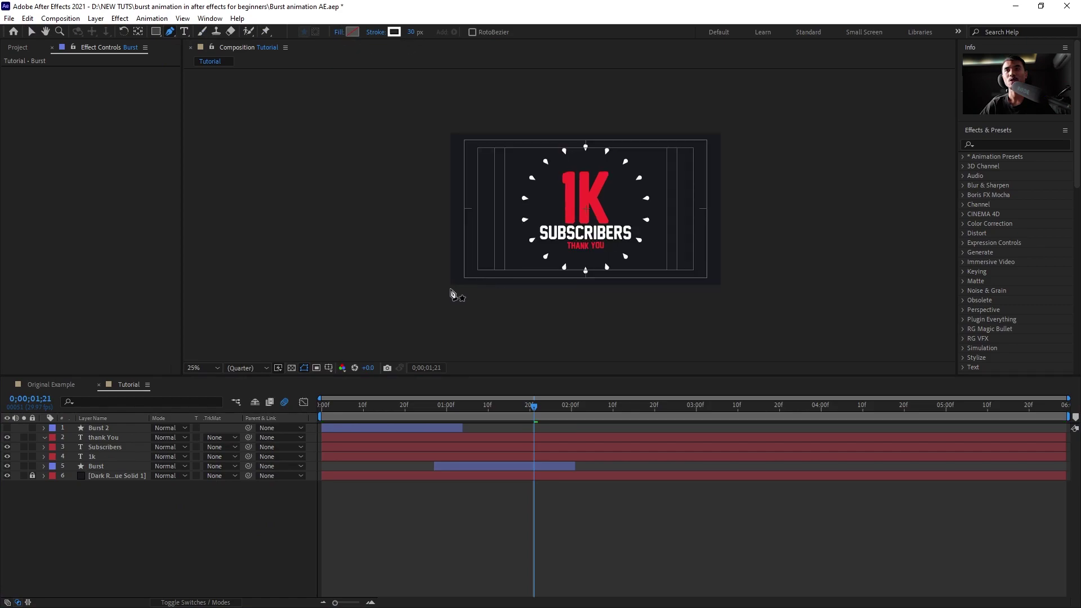
left_click(452, 286)
left_click_drag(638, 224, 746, 217)
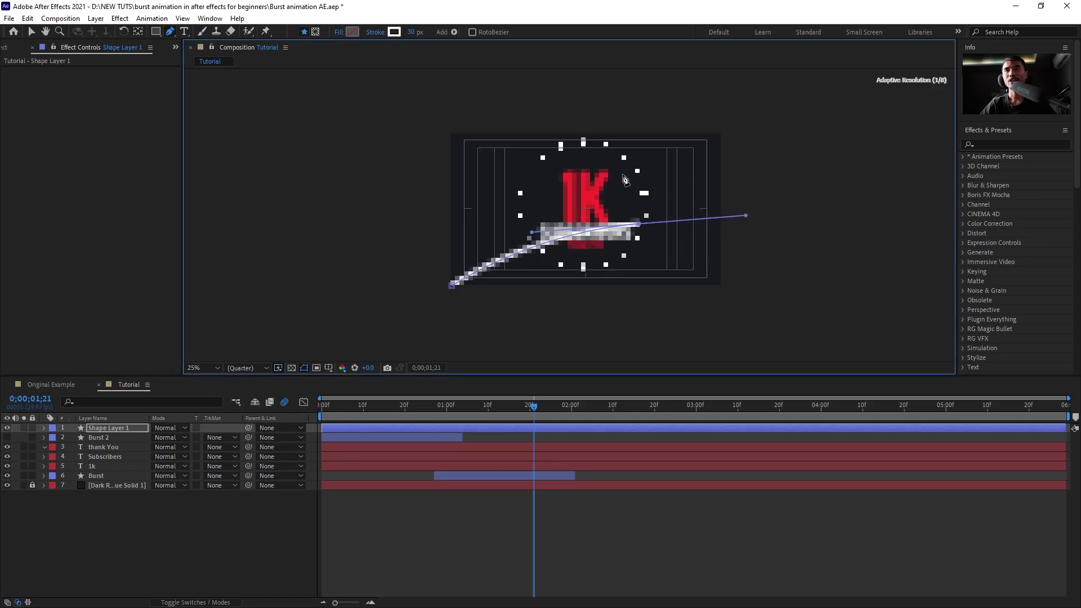
left_click_drag(573, 161, 533, 235)
left_click_drag(574, 166, 543, 170)
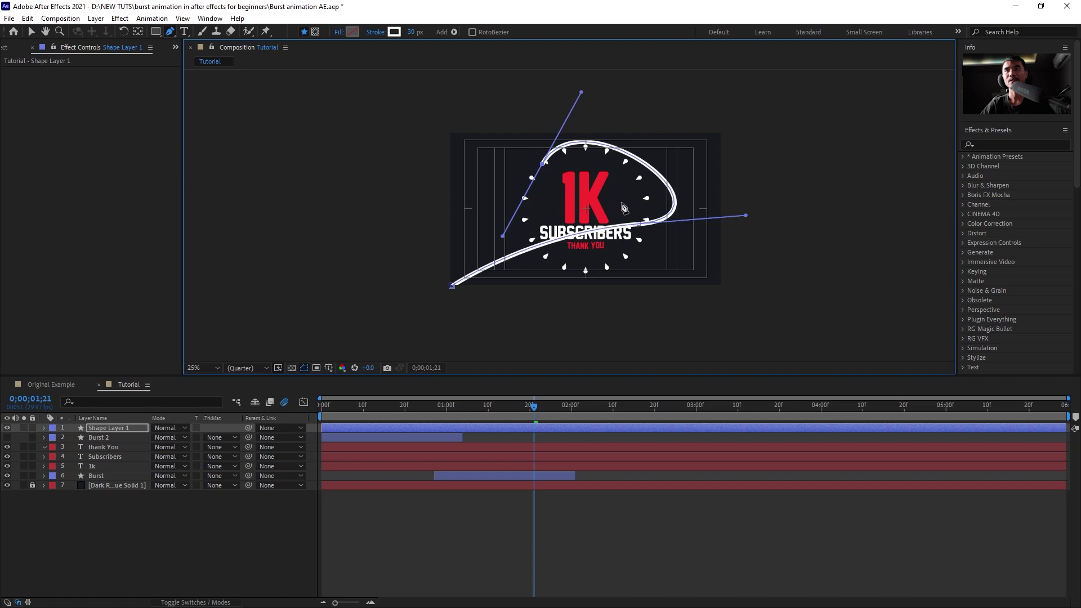
left_click_drag(624, 208, 653, 200)
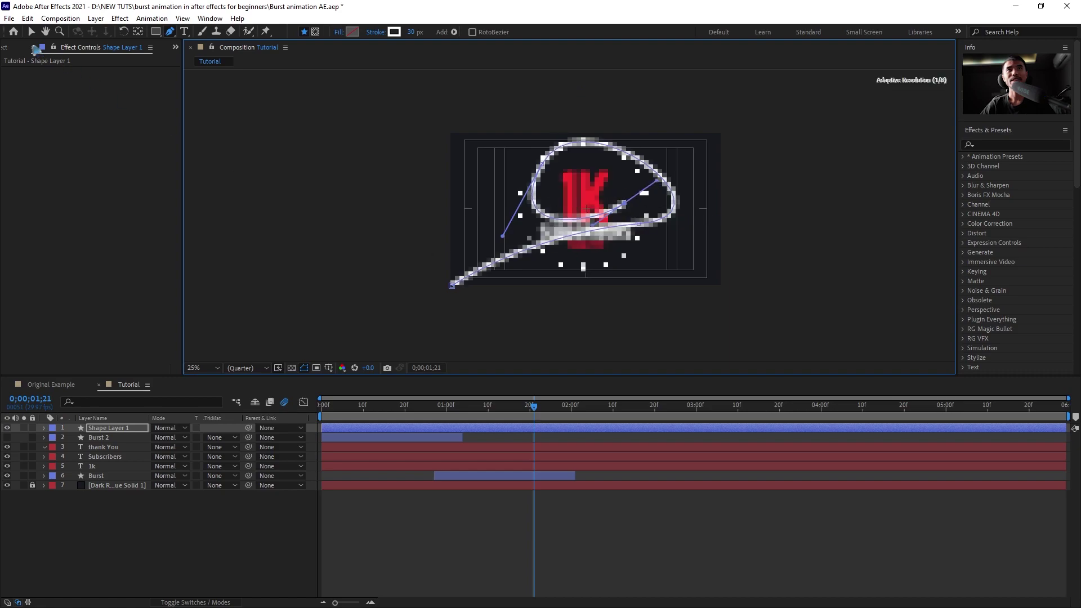
scroll(619, 207, "up", 2)
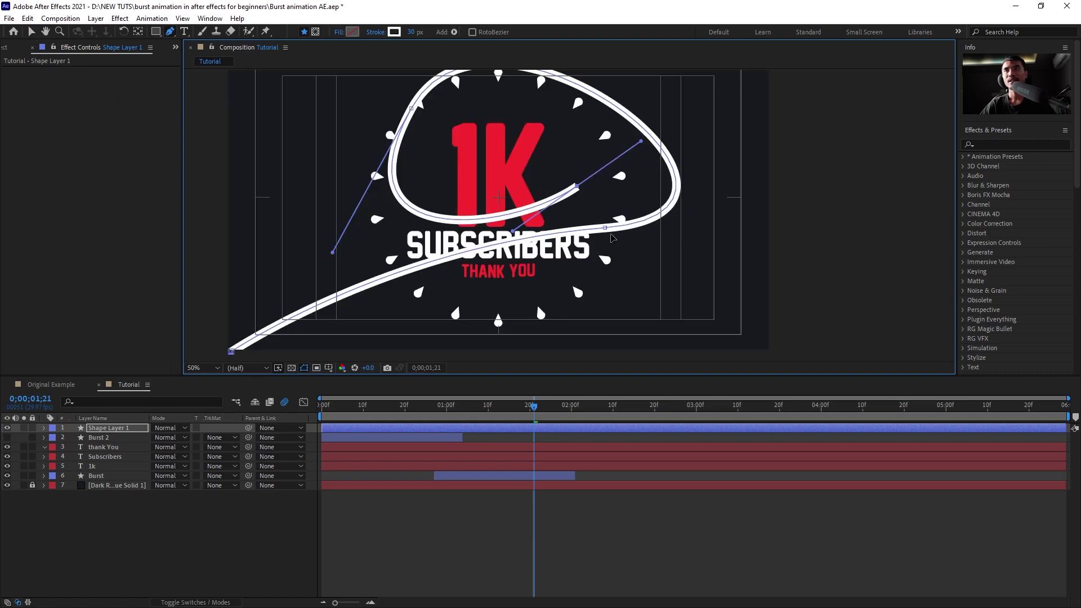
left_click(615, 253)
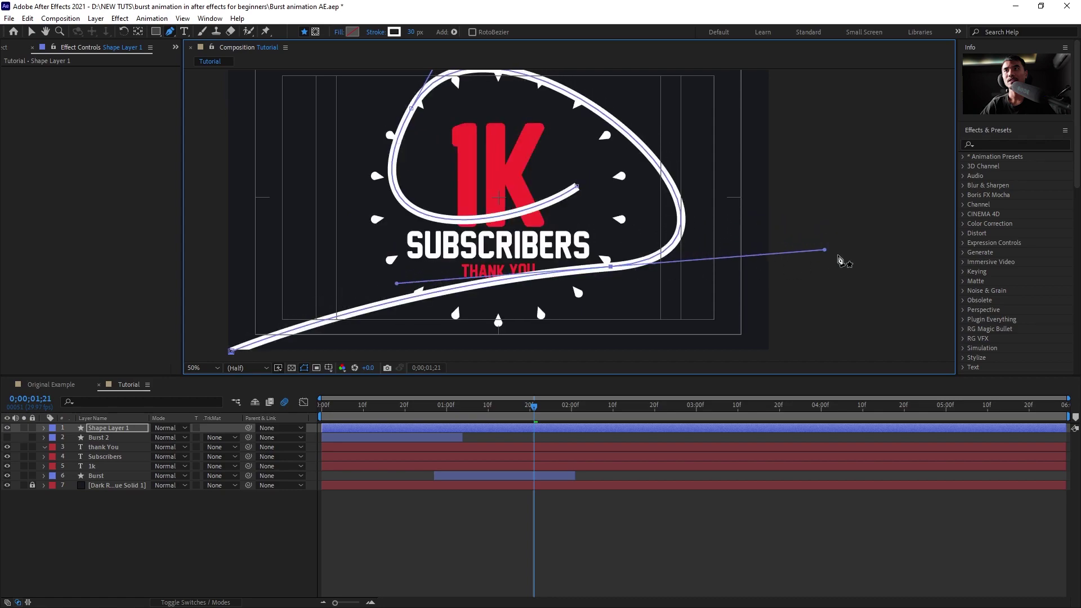
key("h")
- Zoom the view to 50%, reselect Shape Layer 1, and hide the Title/Action Safe guides
key("comma")
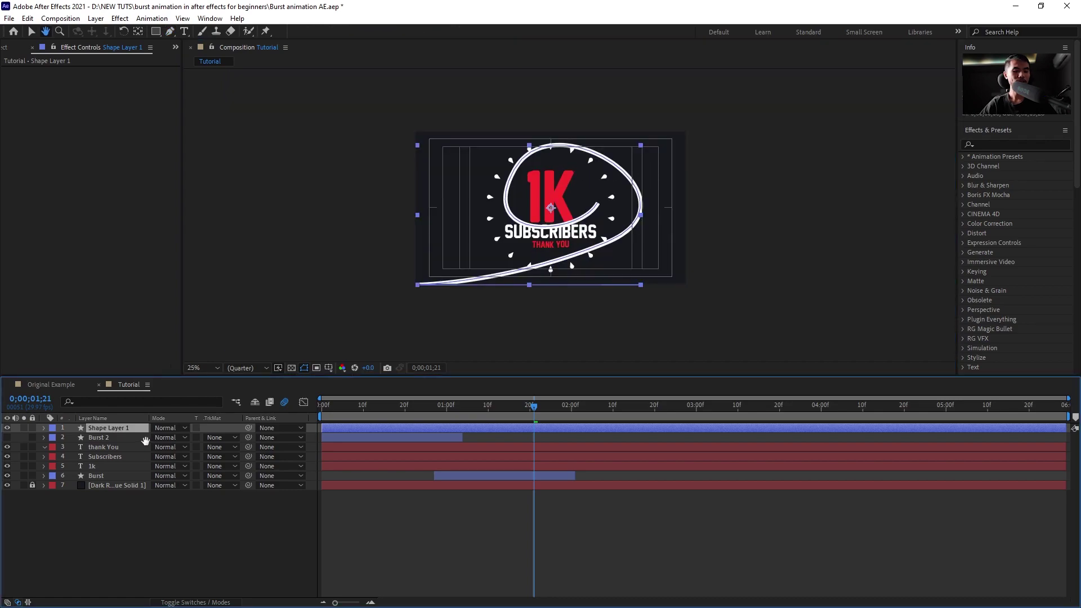
key("v")
left_click(169, 560)
left_click(109, 427)
key("period")
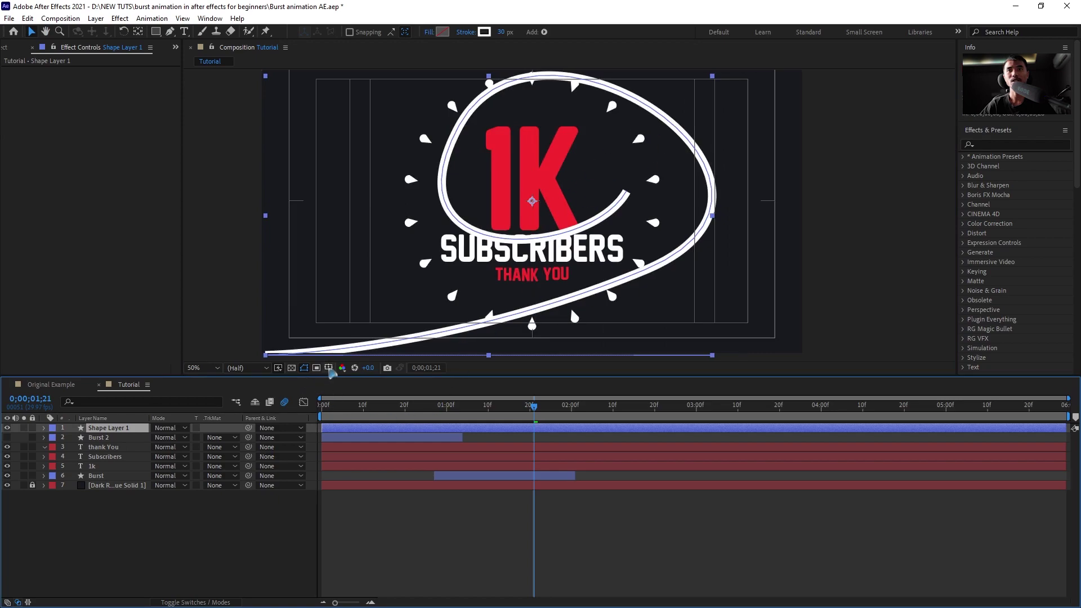
left_click(329, 368)
left_click(364, 377)
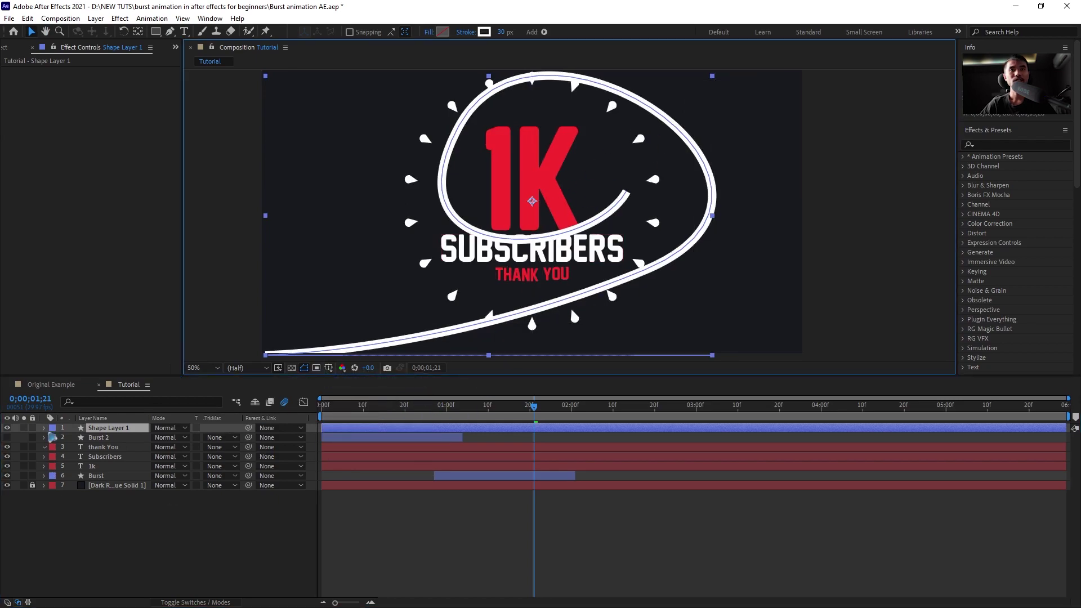
left_click(44, 427)
- Expand Shape Layer 1's Shape 1 group and select Path 1 for editing
left_click(54, 438)
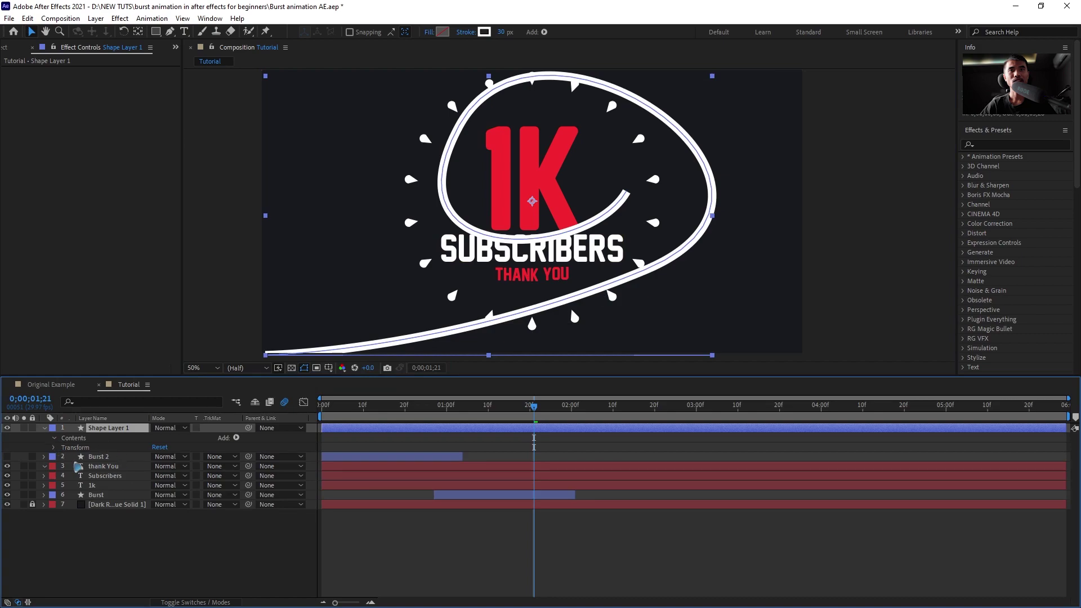
left_click(82, 447)
left_click(64, 448)
left_click(96, 457)
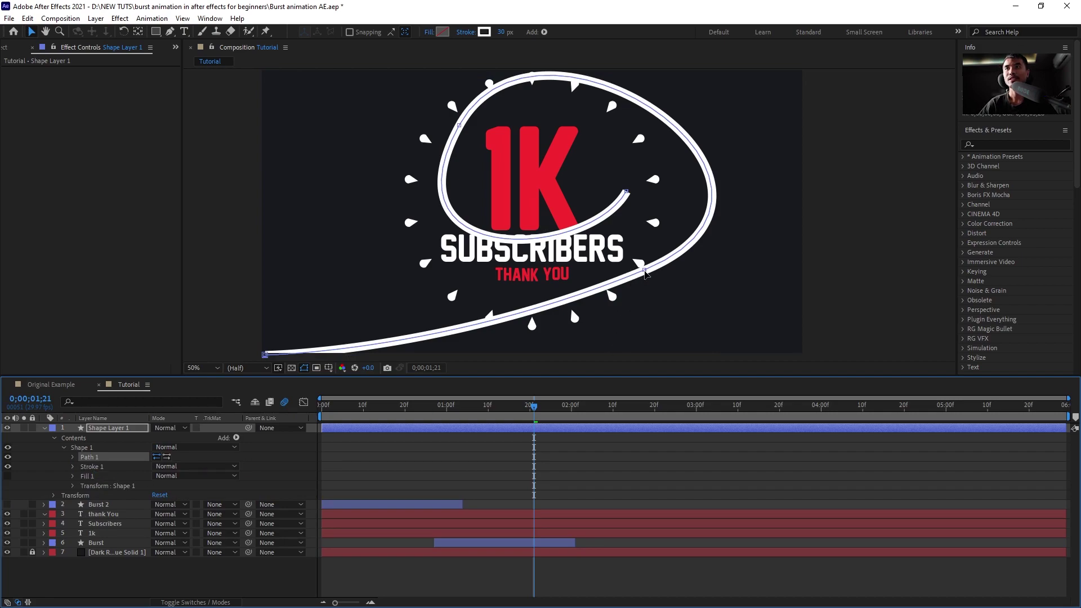
- Drag the swoosh's starting vertex down and left off-frame, then collapse Shape 1
left_click(644, 270)
left_click_drag(637, 314, 705, 273)
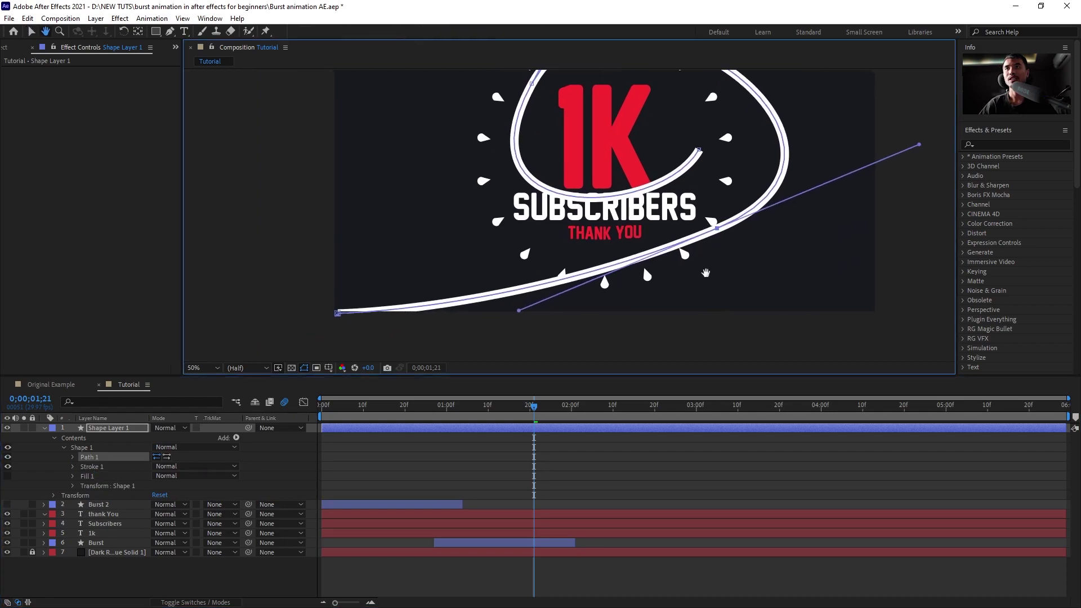
left_click(337, 314)
left_click_drag(337, 313, 297, 336)
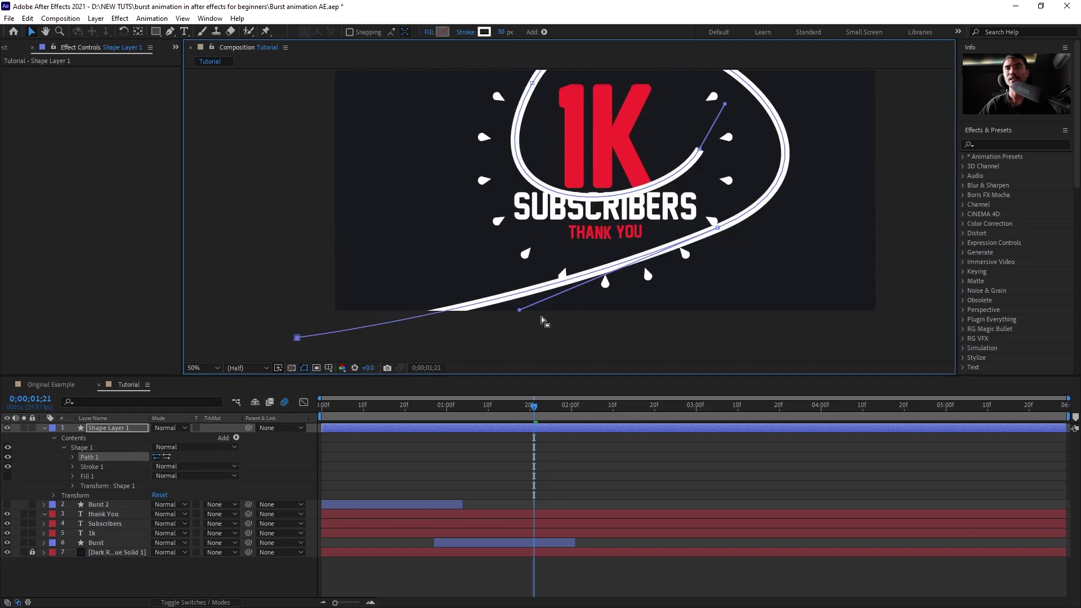
scroll(542, 318, "down", 2)
left_click(734, 282)
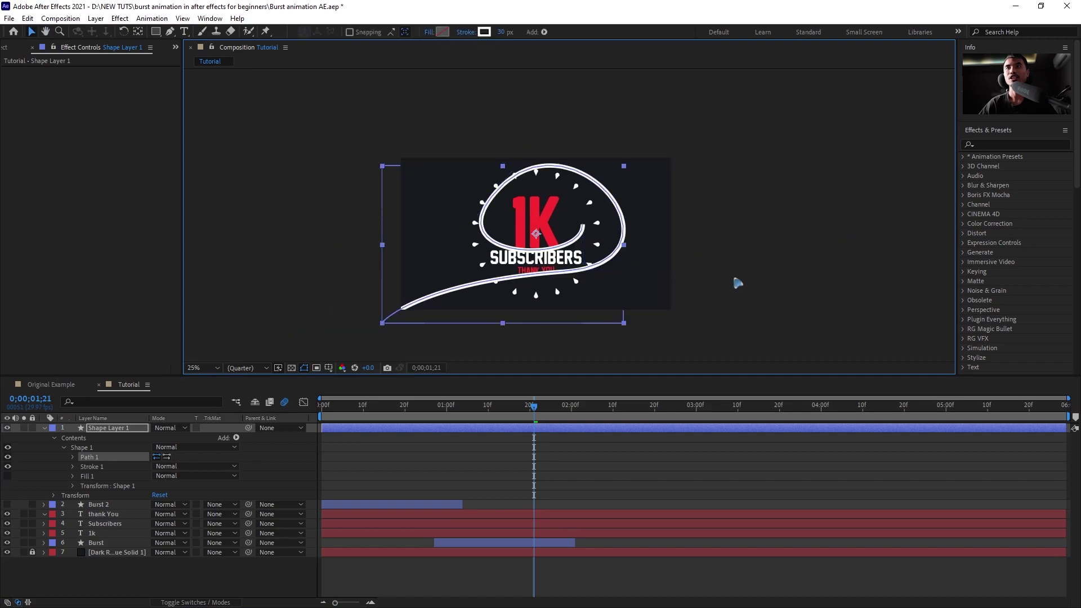
scroll(648, 343, "up", 1)
left_click(63, 447)
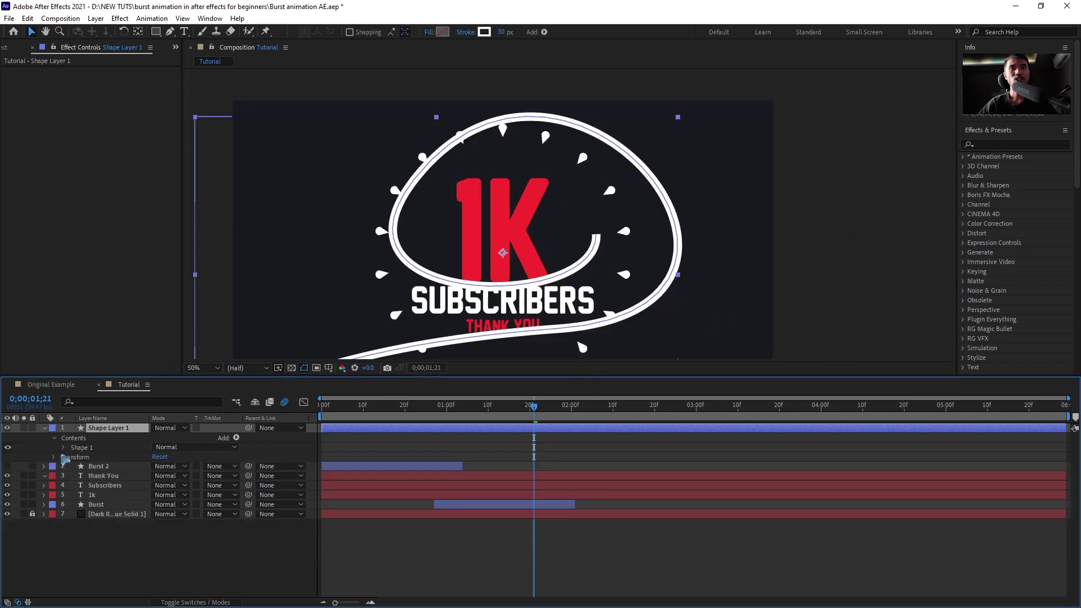